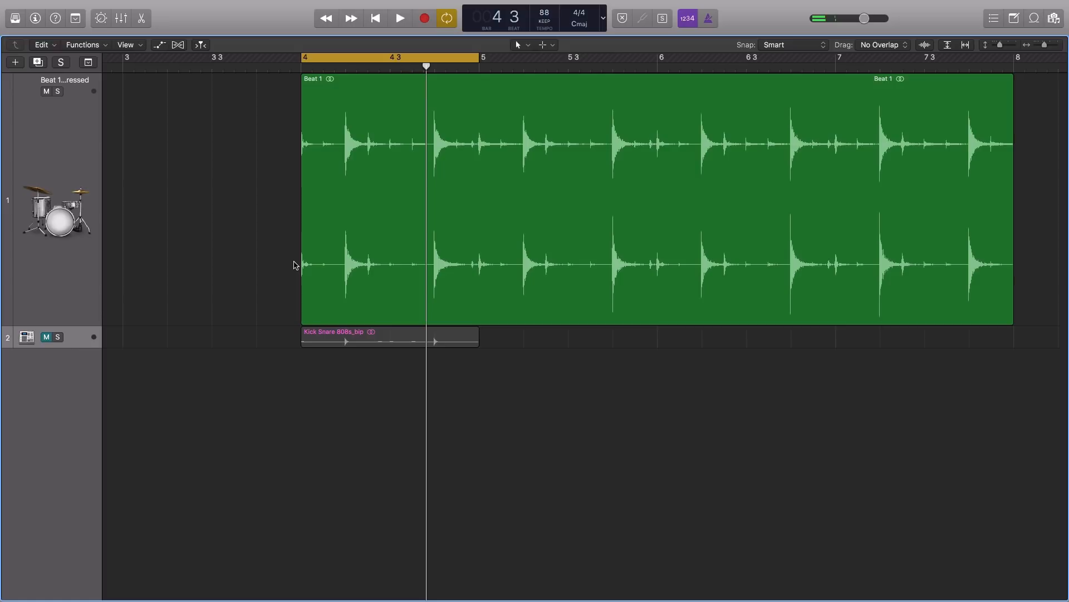
- Examine the loud hit at beat 4 2 in the Beat 1 region by marking it with a marquee selection
click(383, 240)
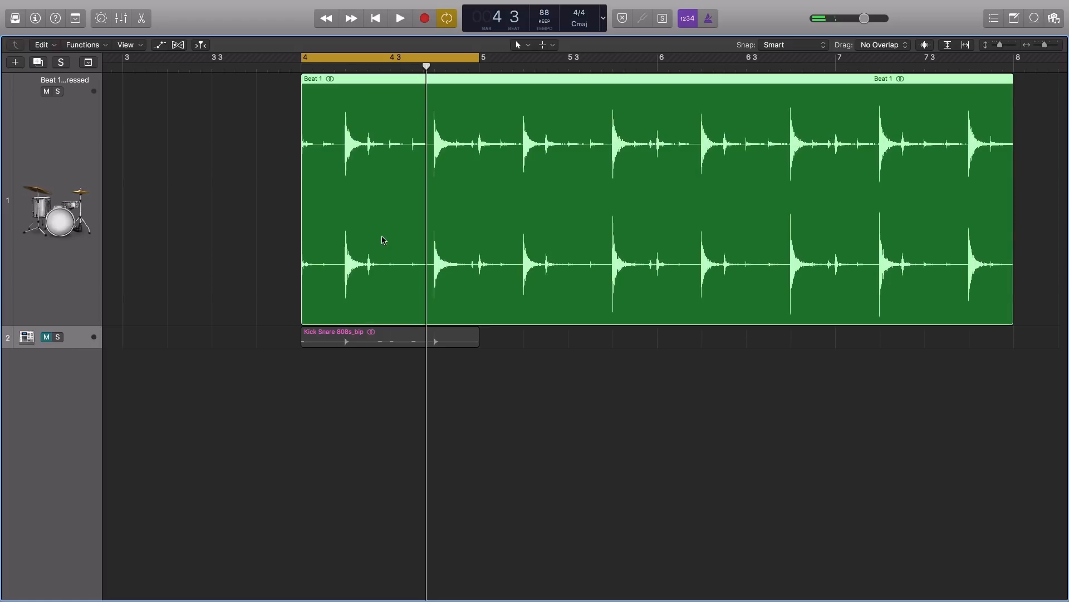
key(super+Right)
key(super+Right)
key(super+Right)
key(super+Right)
scroll(382, 236, left, 5)
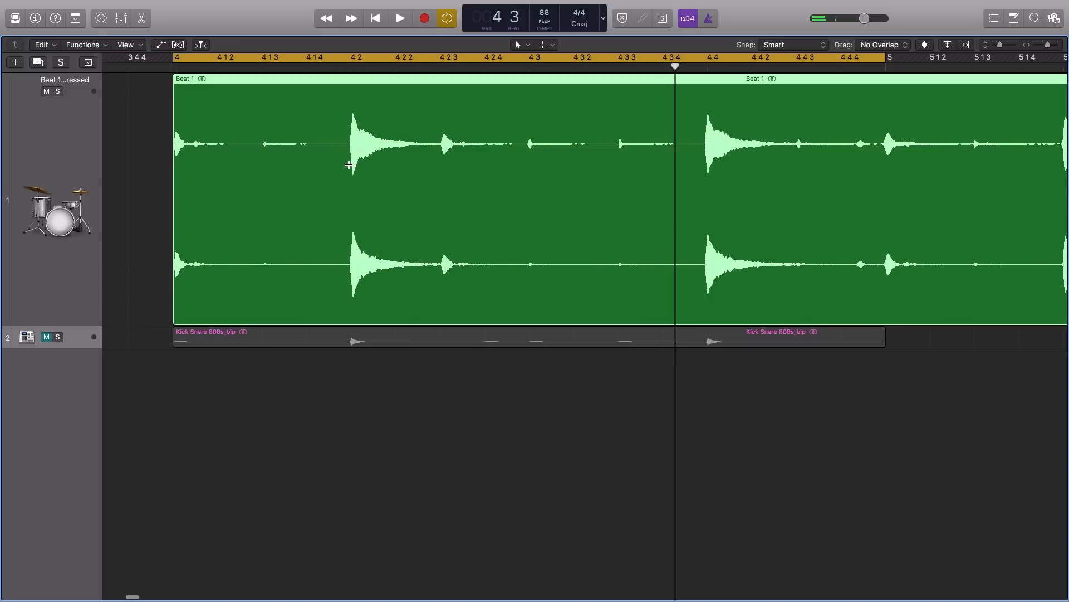
drag(349, 165, 373, 165)
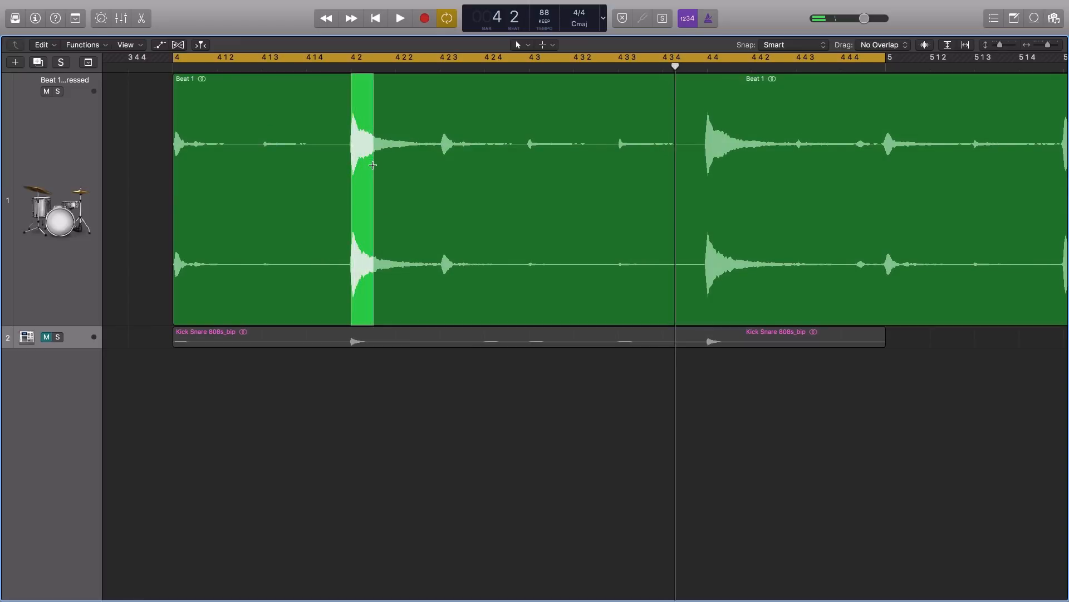
click(442, 200)
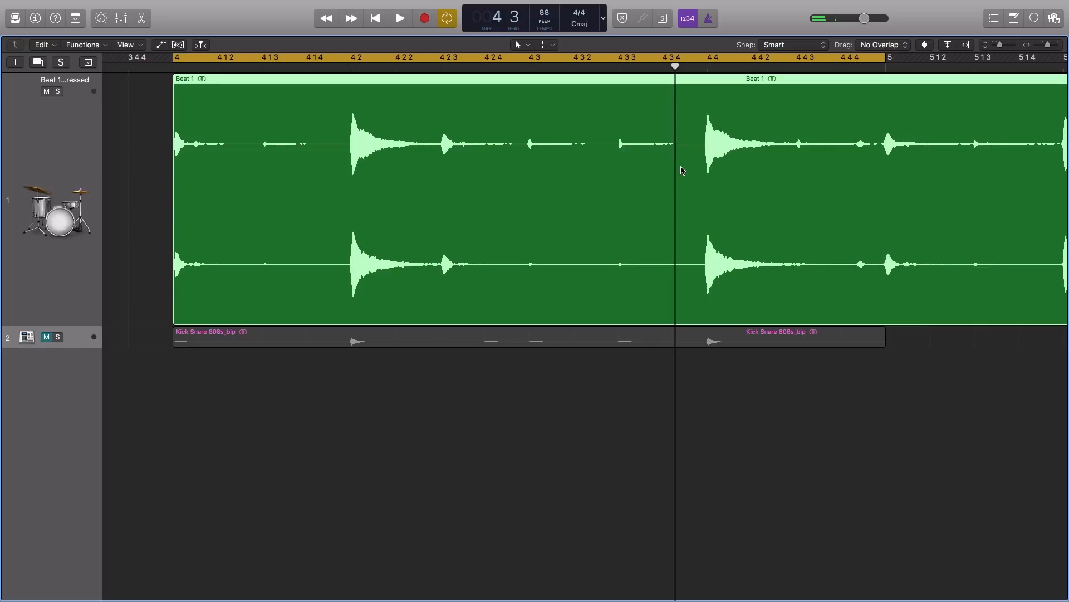
- Mark the quiet stretch just before the hit at beat 4 4 in Beat 1 and inspect its waveform
drag(681, 168, 697, 165)
scroll(695, 166, up, 5)
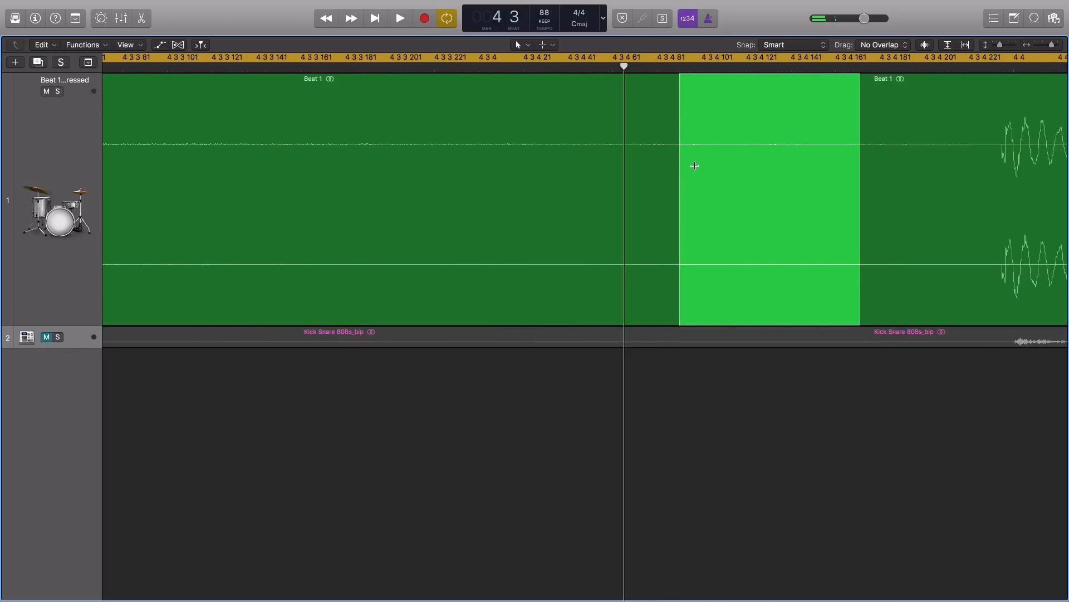
scroll(695, 165, up, 3)
scroll(695, 165, down, 5)
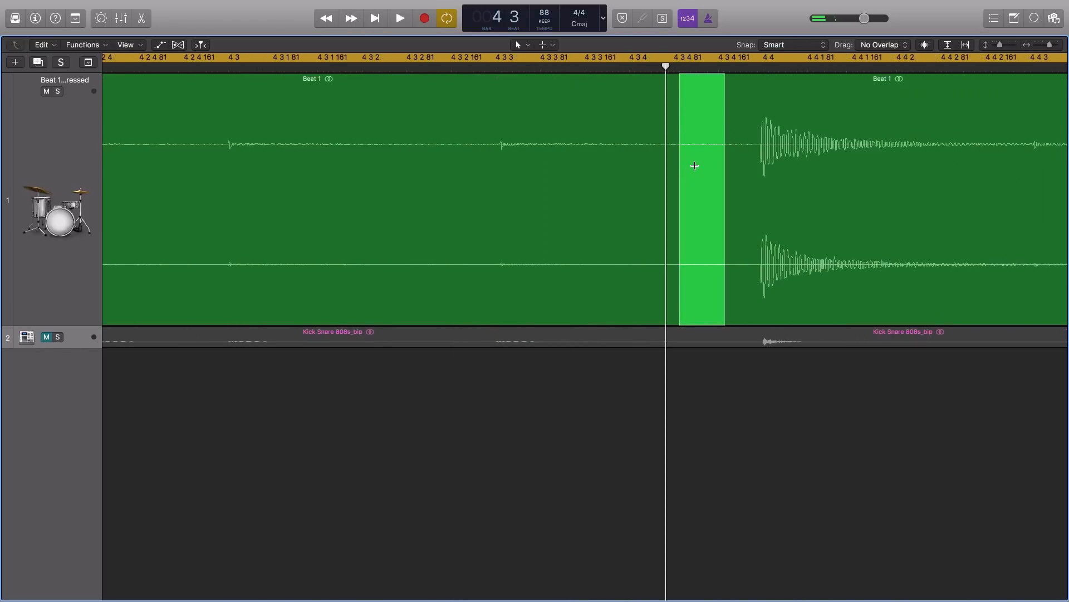
scroll(694, 165, down, 4)
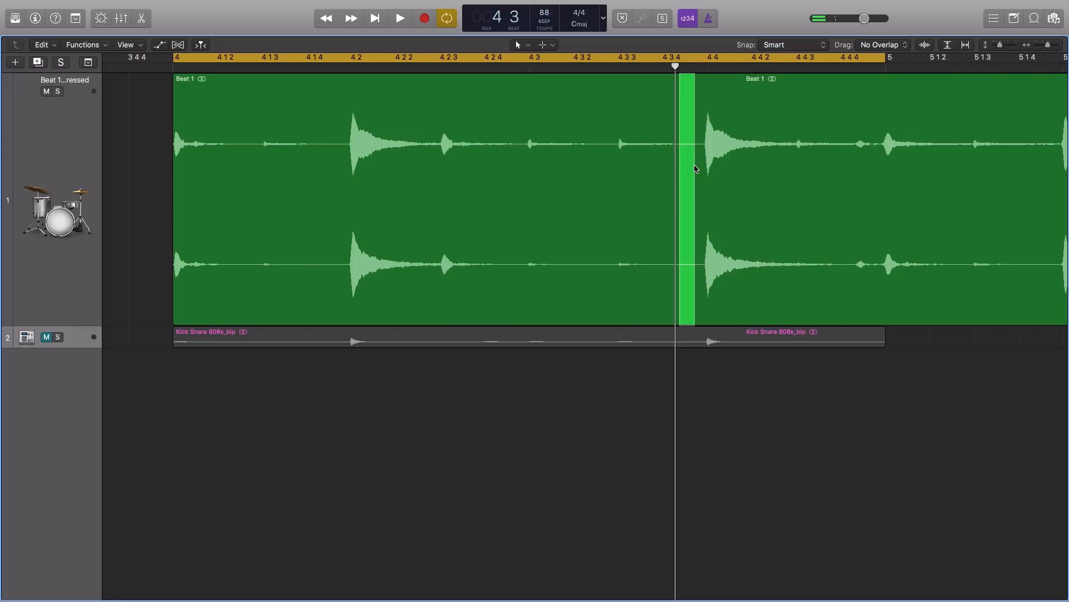
click(646, 201)
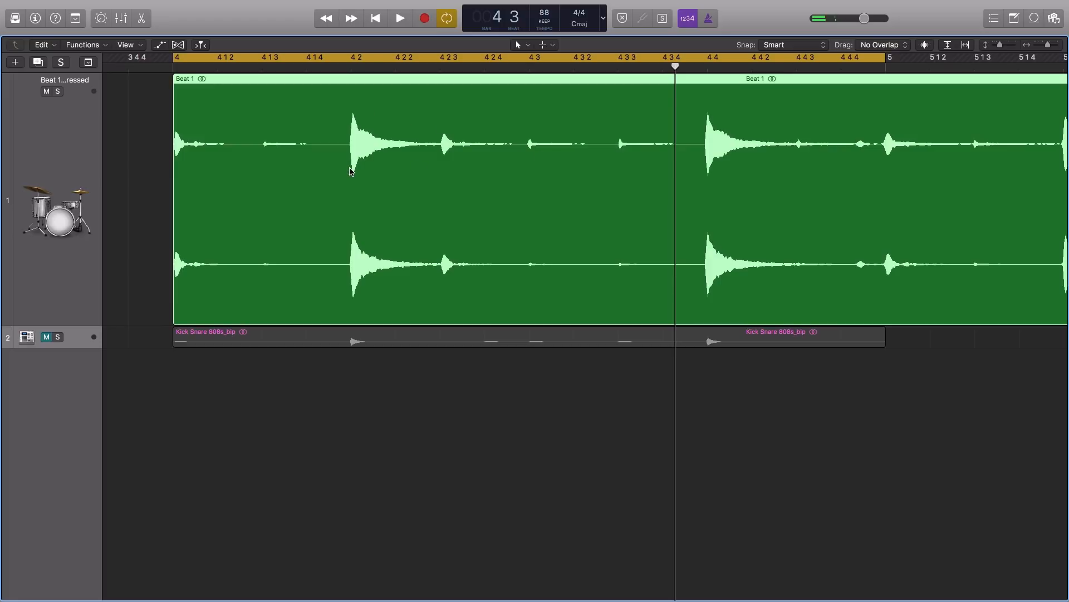
- Compare the loud hit at beat 4 2 with the quiet hit at 4 3 3 by marking each one
drag(351, 172, 366, 170)
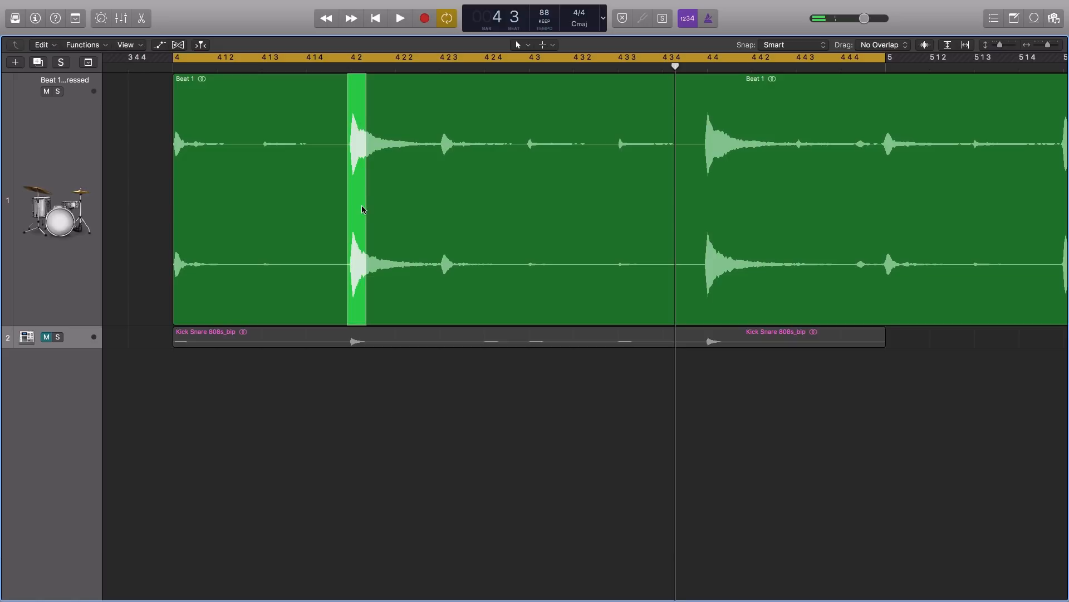
click(423, 204)
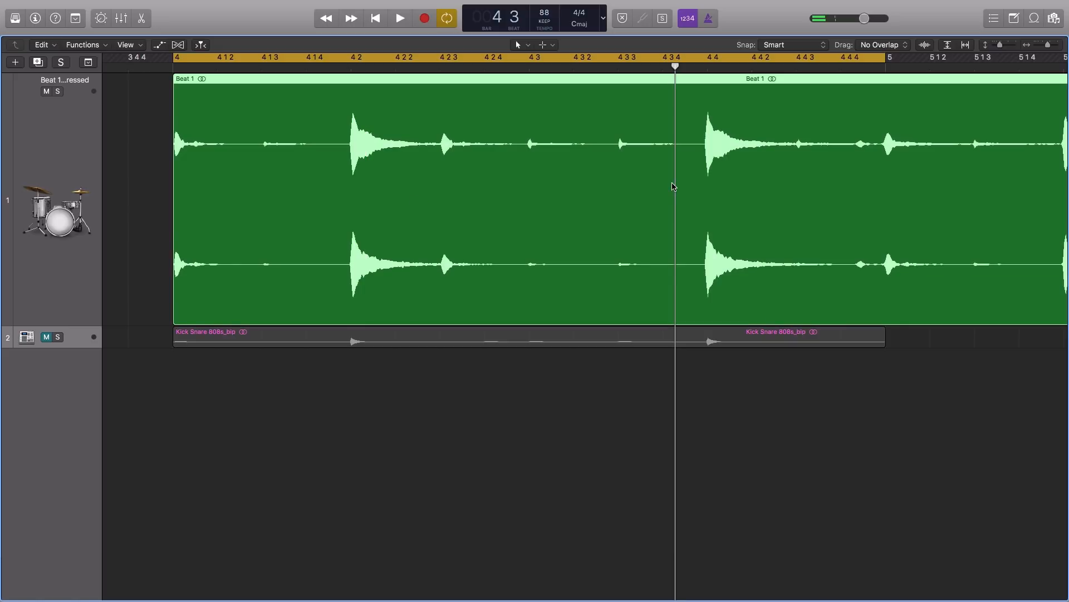
drag(615, 162, 643, 162)
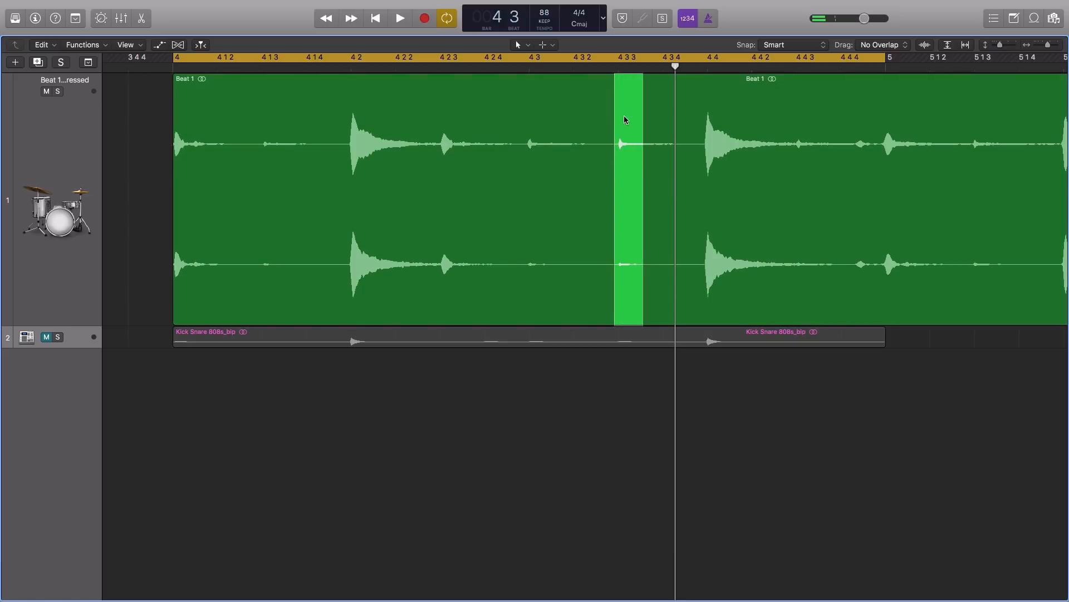
click(533, 159)
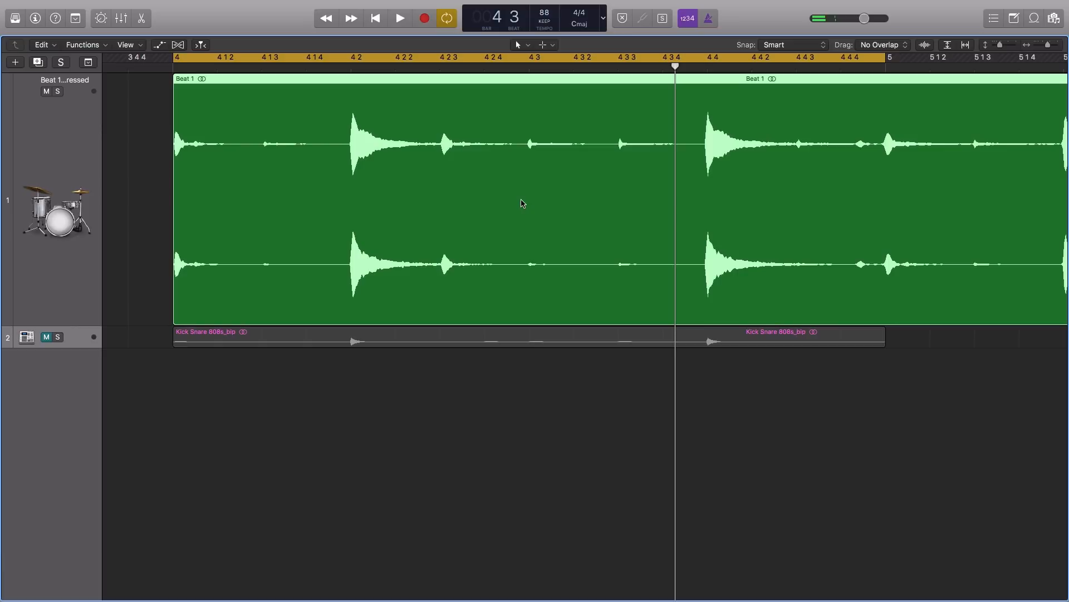
- Mute the Beat 1 track, then enlarge and unmute the Kick Snare 808s track
click(47, 91)
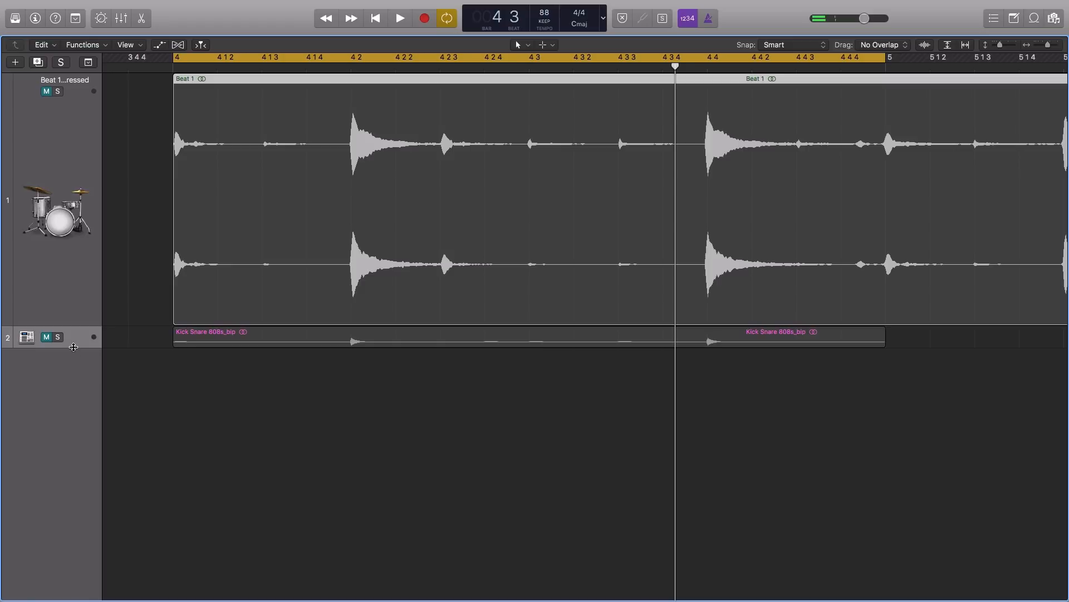
drag(73, 349, 78, 515)
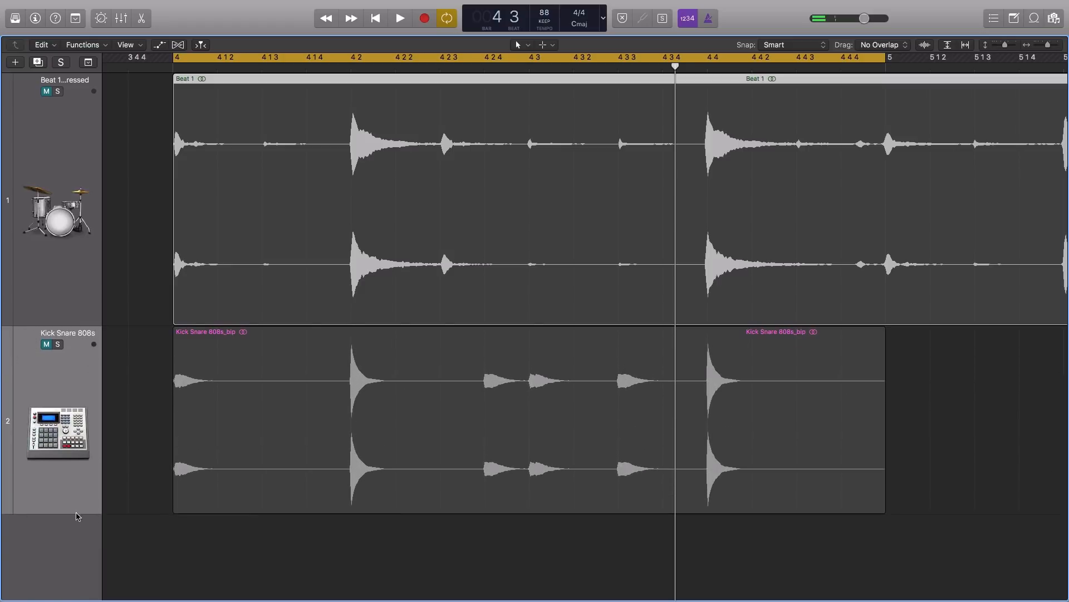
click(46, 343)
click(138, 363)
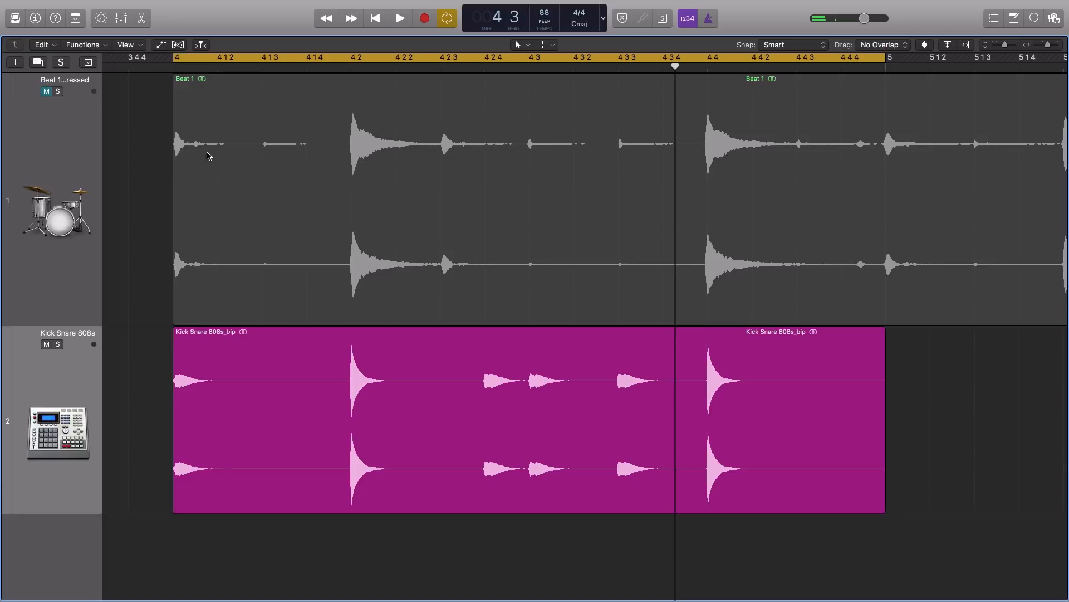
- Play the cycled Kick Snare 808s bar to hear the unprocessed loop, then stop playback
key(space)
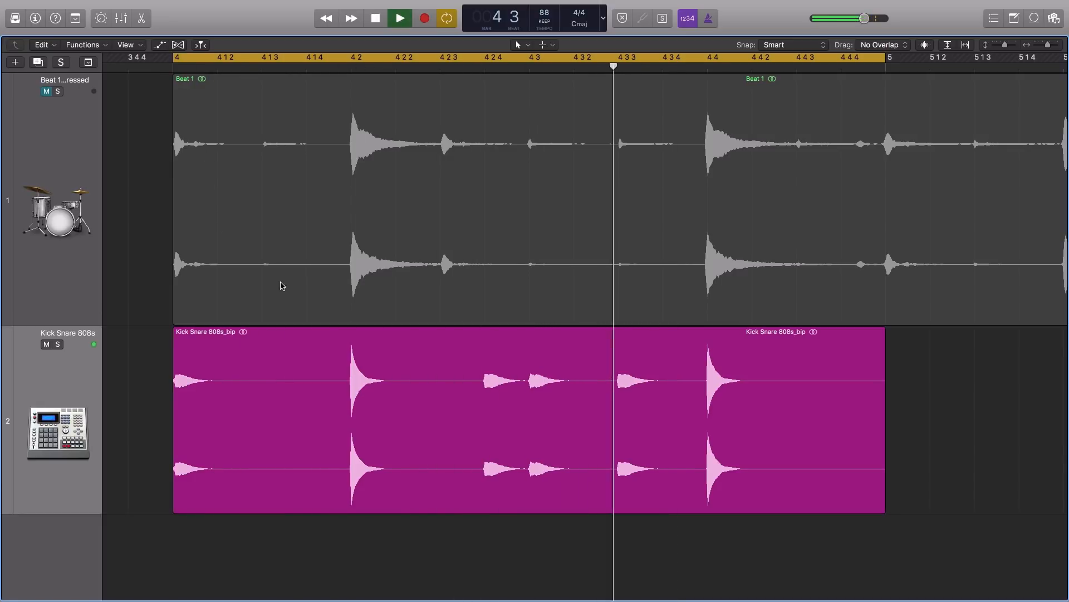
key(super+Left)
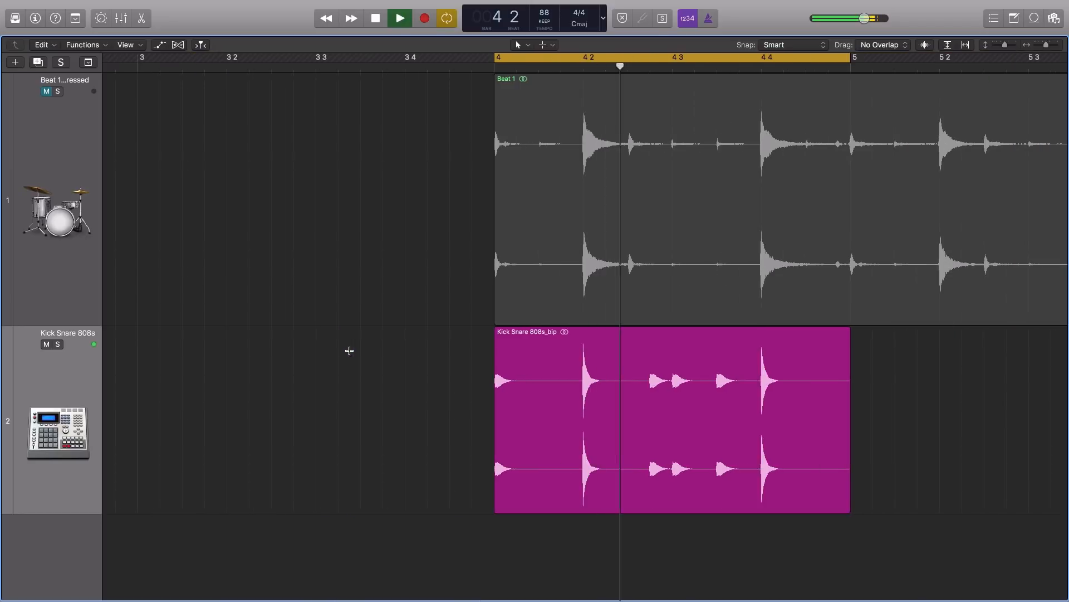
key(super+Left)
scroll(350, 353, right, 10)
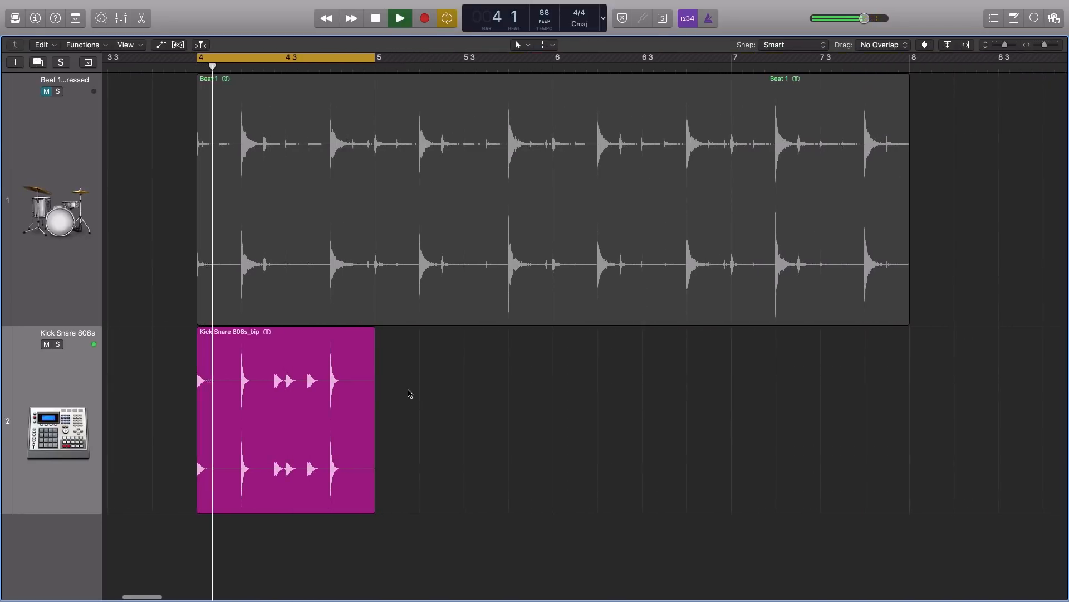
key(space)
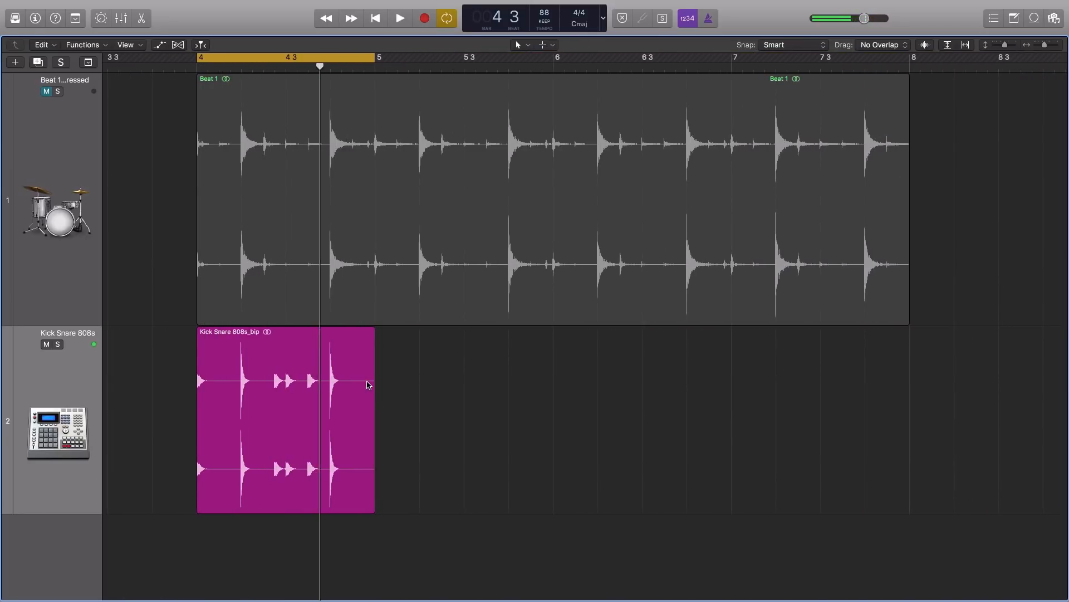
- Examine the Kick Snare 808s_bip waveform, marking the stretch from the snare at beat 4 2 to just before 4 3
click(352, 404)
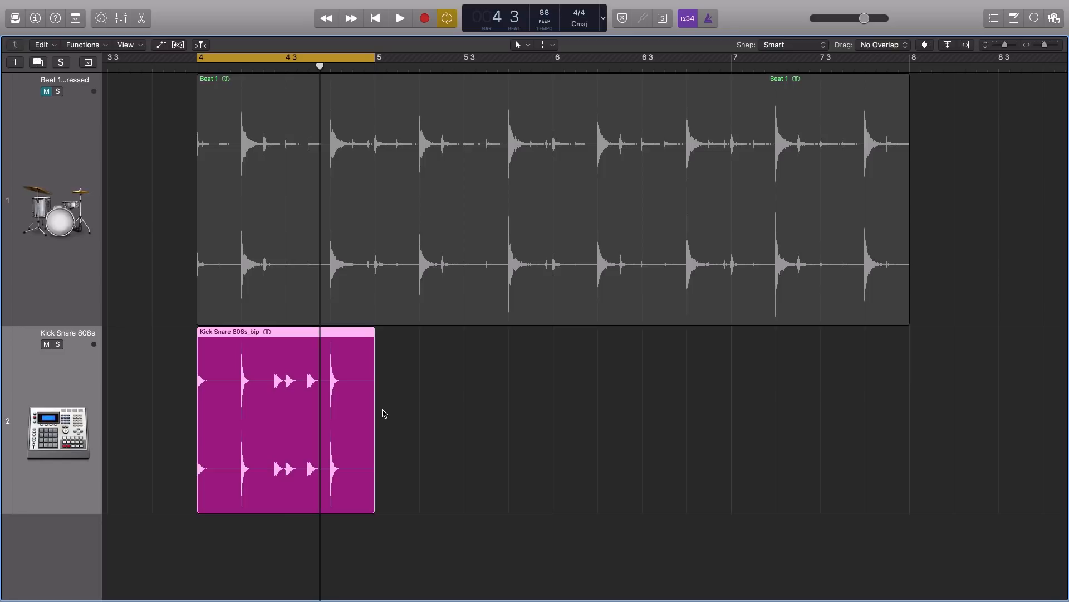
key(super+Right)
key(Right)
scroll(385, 412, left, 3)
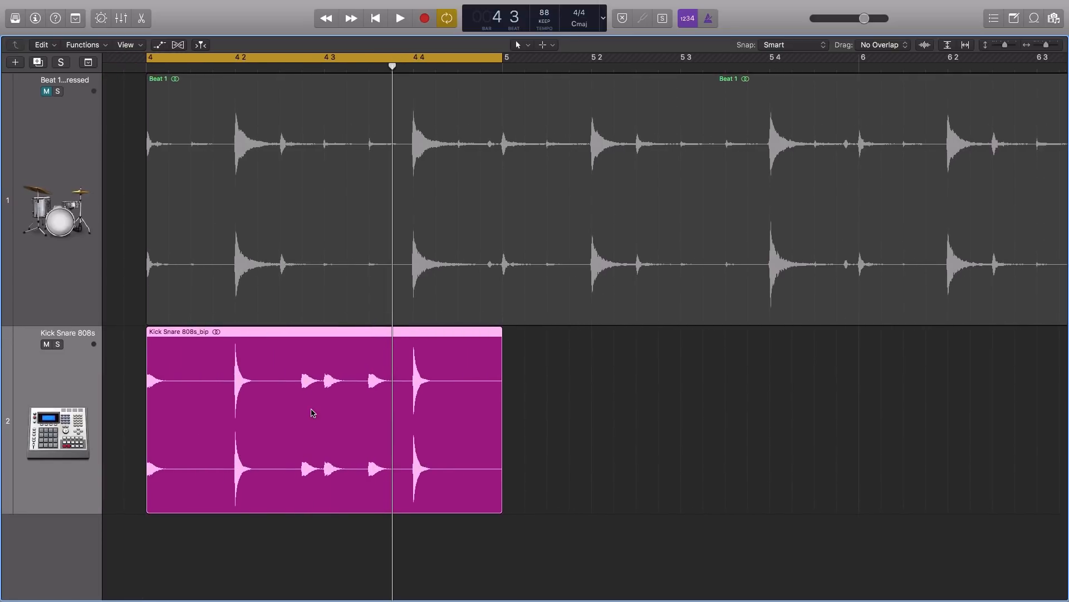
drag(236, 395, 320, 395)
click(357, 425)
- Insert a stereo Compressor on the Kick Snare 808s track and place its window over the middle of the arrangement
click(35, 18)
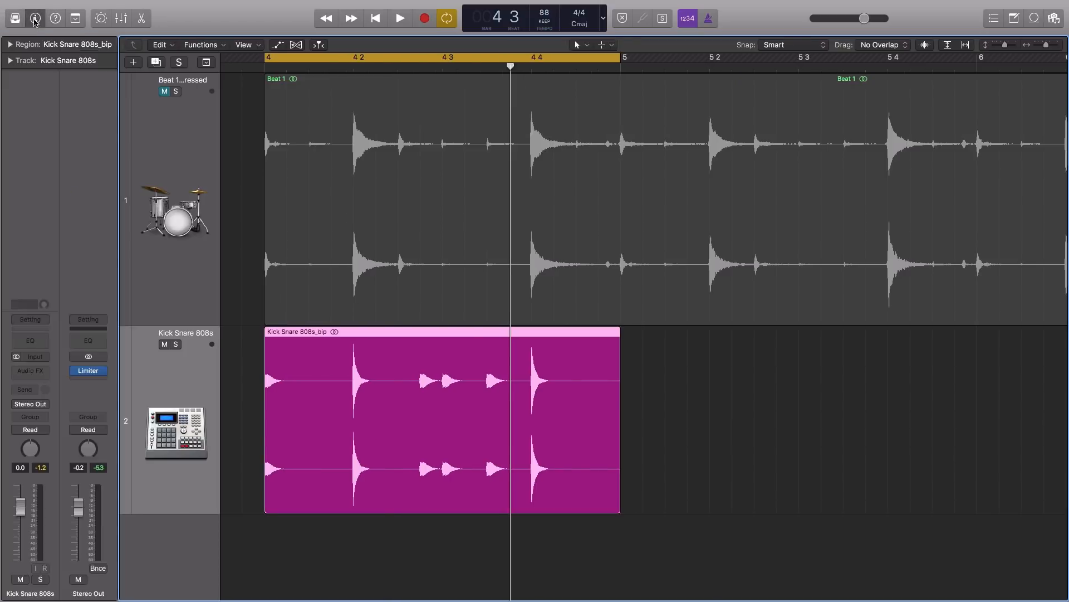
click(44, 373)
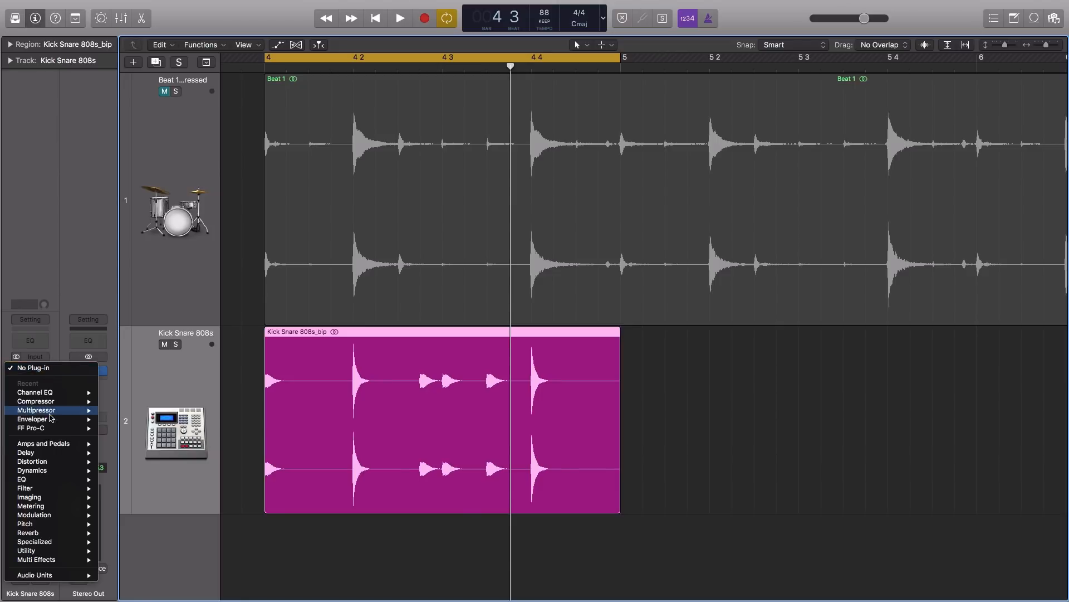
mouse_move(47, 471)
mouse_move(128, 479)
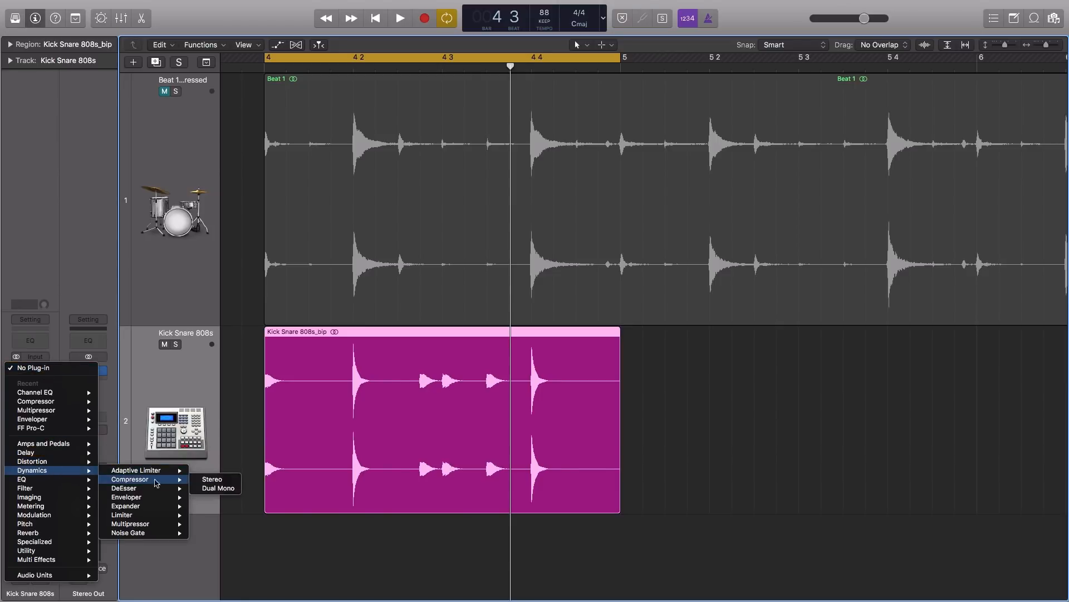
click(203, 483)
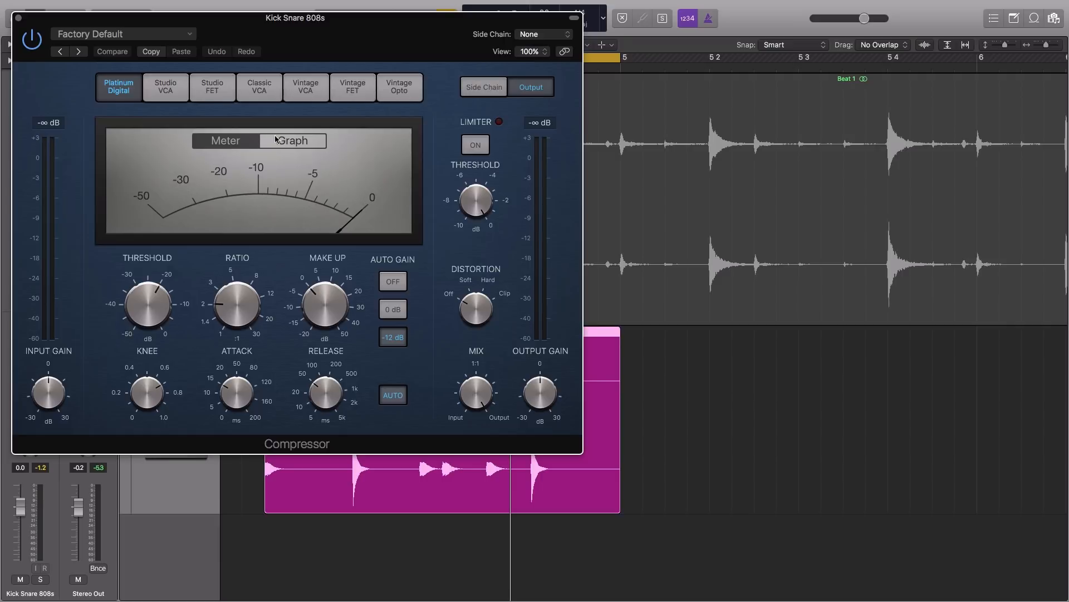
drag(342, 22, 547, 75)
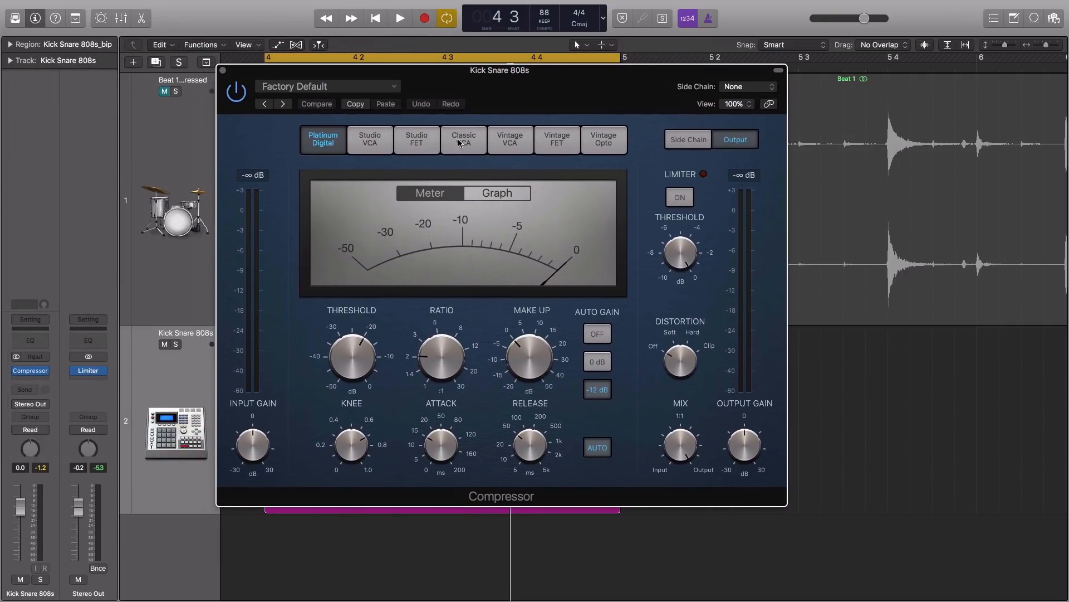
- Preview the compressor models in turn, from Studio VCA through Vintage Opto
click(374, 146)
click(417, 143)
click(463, 143)
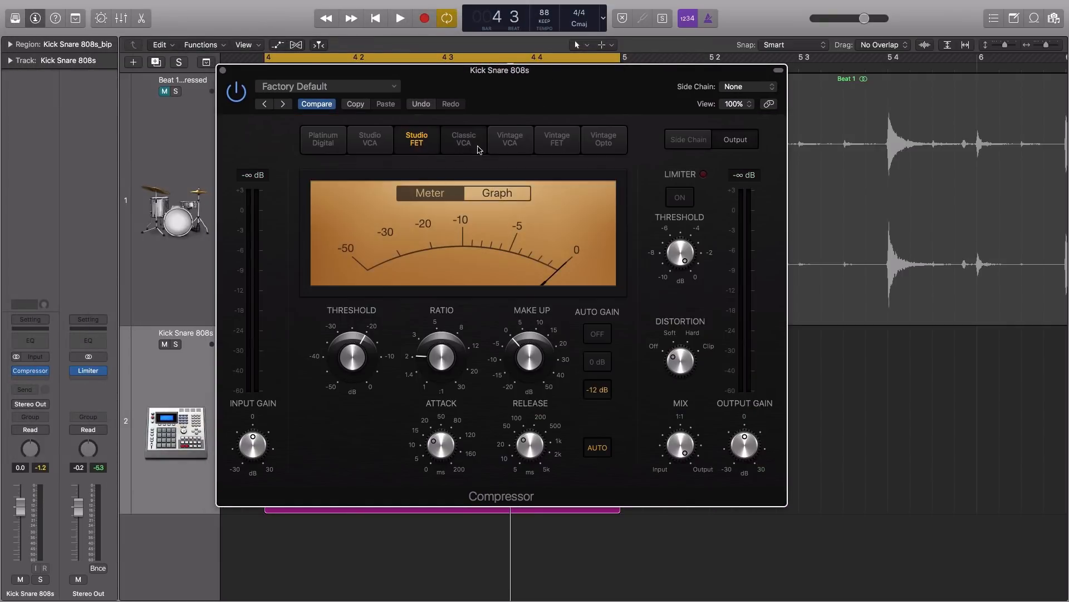
click(510, 144)
click(557, 143)
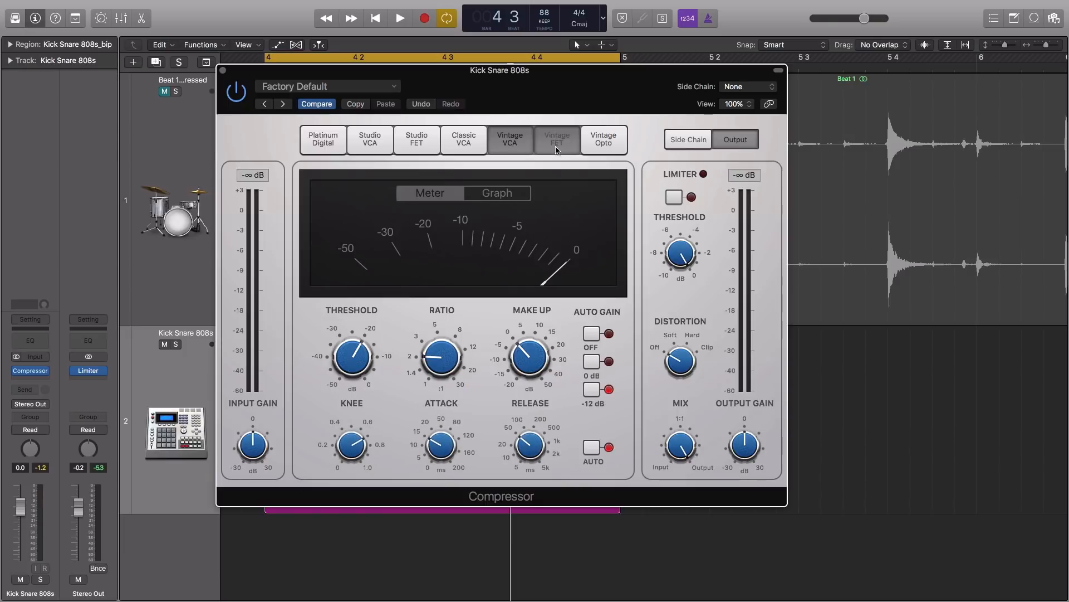
click(615, 147)
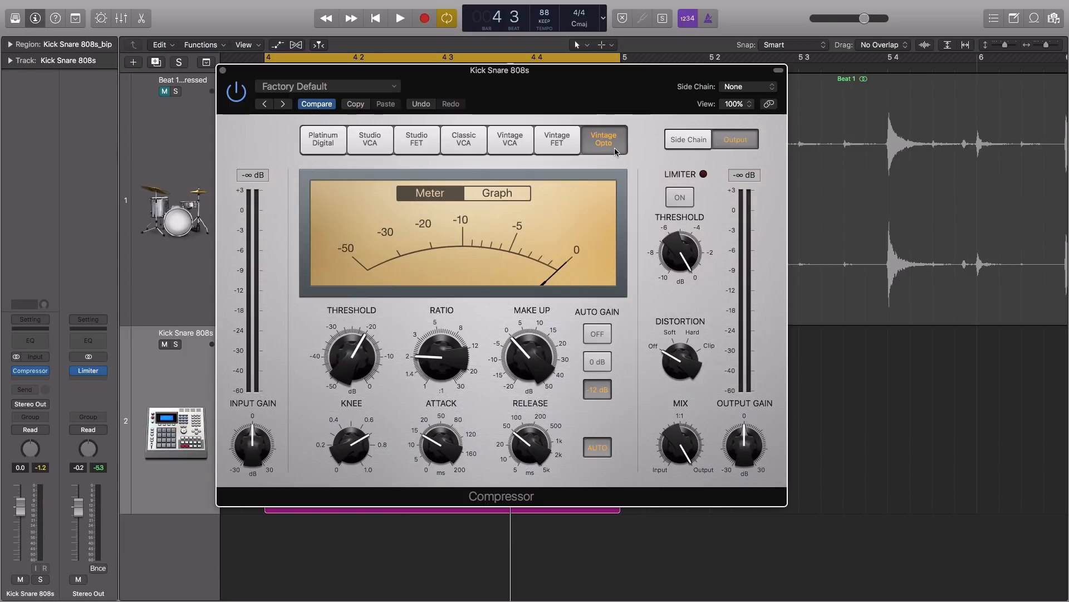
mouse_move(450, 388)
- Switch the Compressor to the Studio VCA model and turn off both Auto Gain and automatic release
click(371, 148)
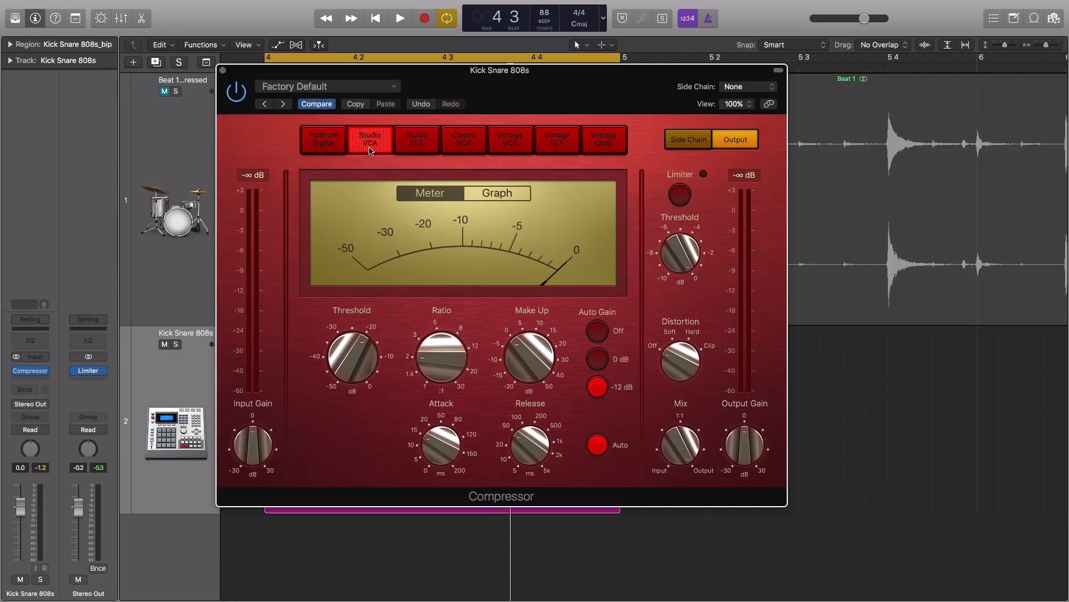
mouse_move(423, 395)
click(601, 334)
click(601, 446)
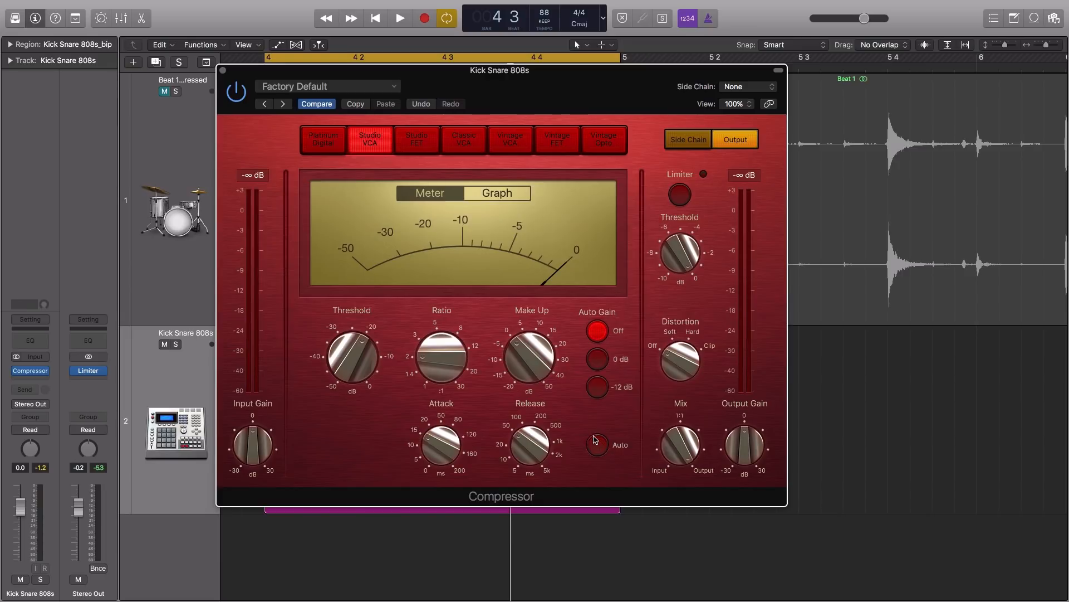
- Set the Compressor's ratio to 1.0:1 and hide the inspector
mouse_move(434, 368)
drag(432, 362, 434, 395)
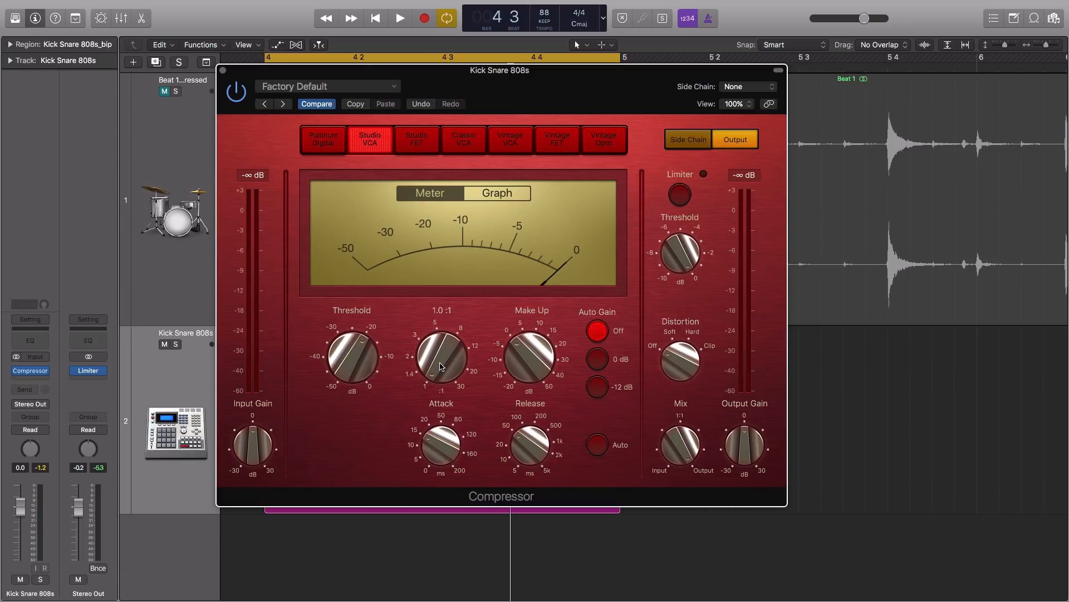
click(35, 18)
mouse_move(454, 342)
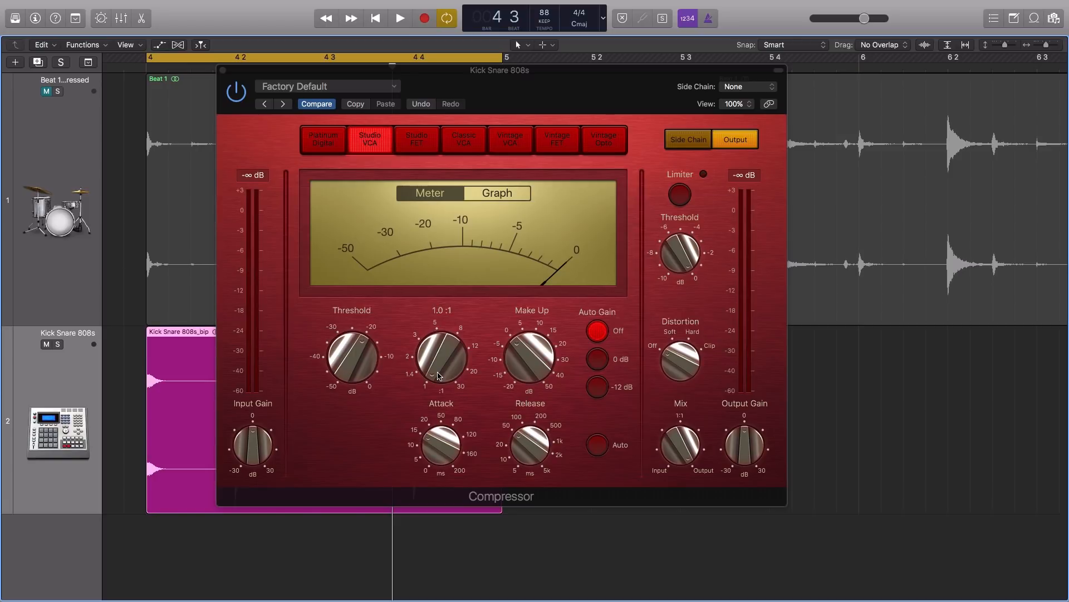
- With the loop playing, raise the Compressor's attack, adjust its release and set the threshold to -28.5 dB
key(space)
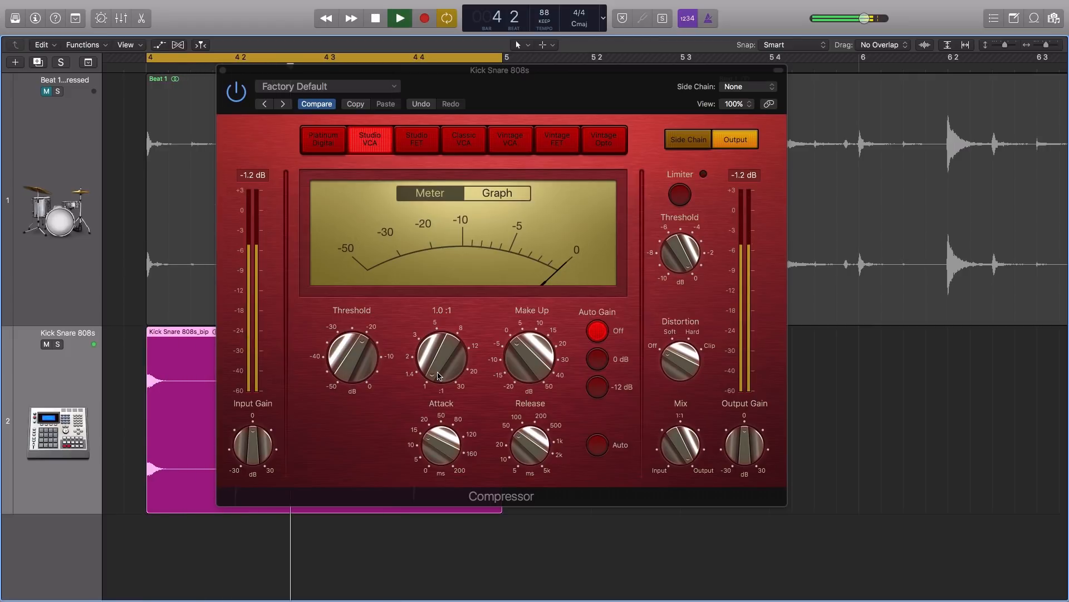
mouse_move(360, 355)
mouse_move(359, 354)
mouse_down()
mouse_move(350, 415)
mouse_move(358, 358)
mouse_up()
drag(439, 445, 455, 380)
mouse_move(529, 445)
mouse_down()
mouse_move(523, 483)
mouse_move(548, 384)
mouse_move(528, 440)
mouse_up()
drag(356, 365, 409, 389)
drag(360, 356, 346, 418)
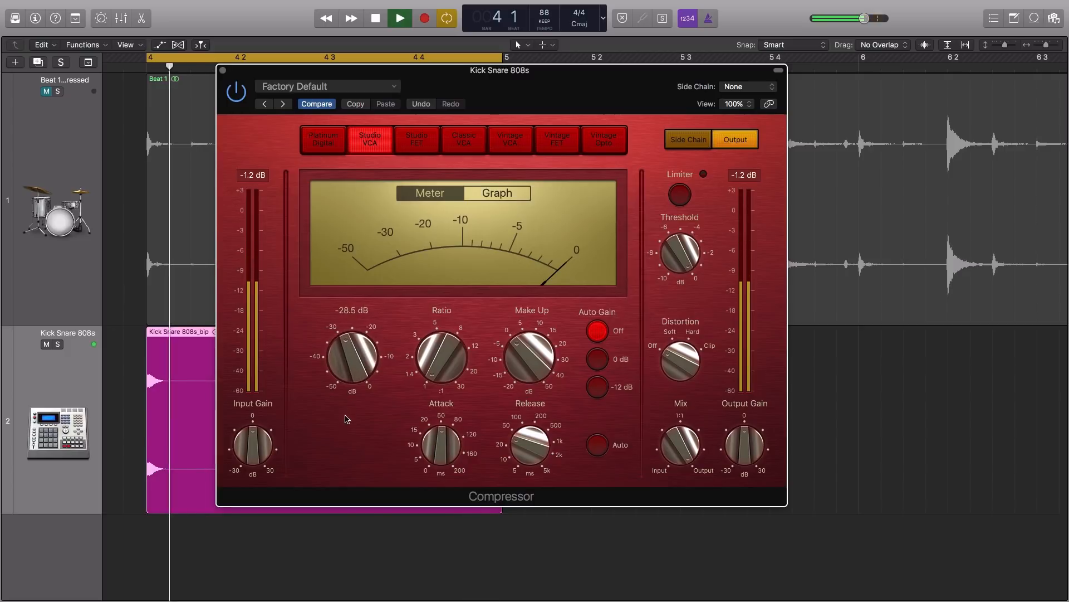
- Set the Compressor's attack to 0.0 ms, stop playback and raise the threshold to the maximum of its range
drag(437, 446, 443, 475)
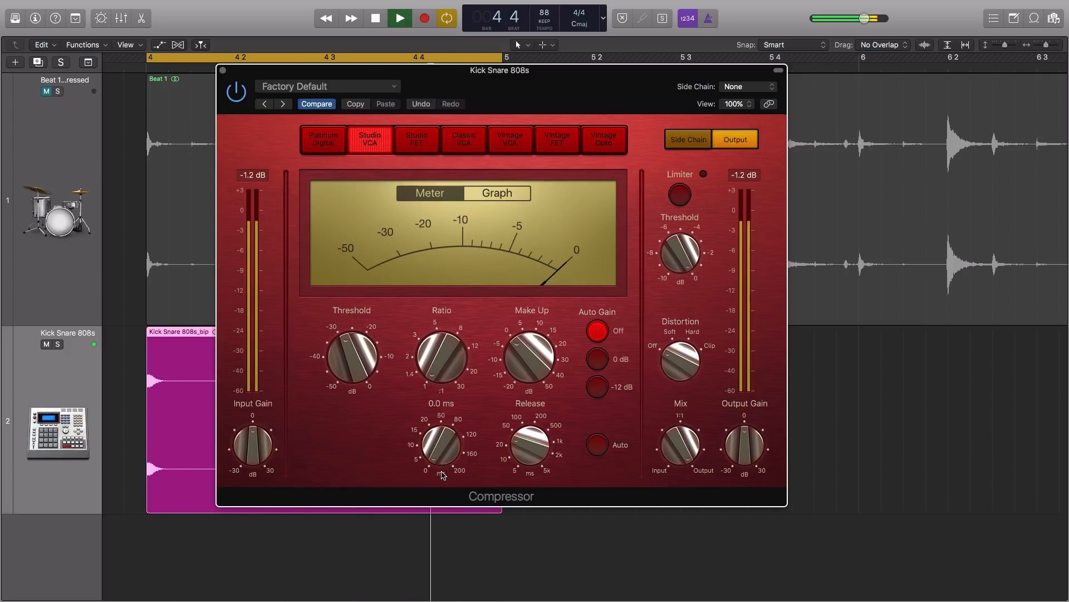
key(space)
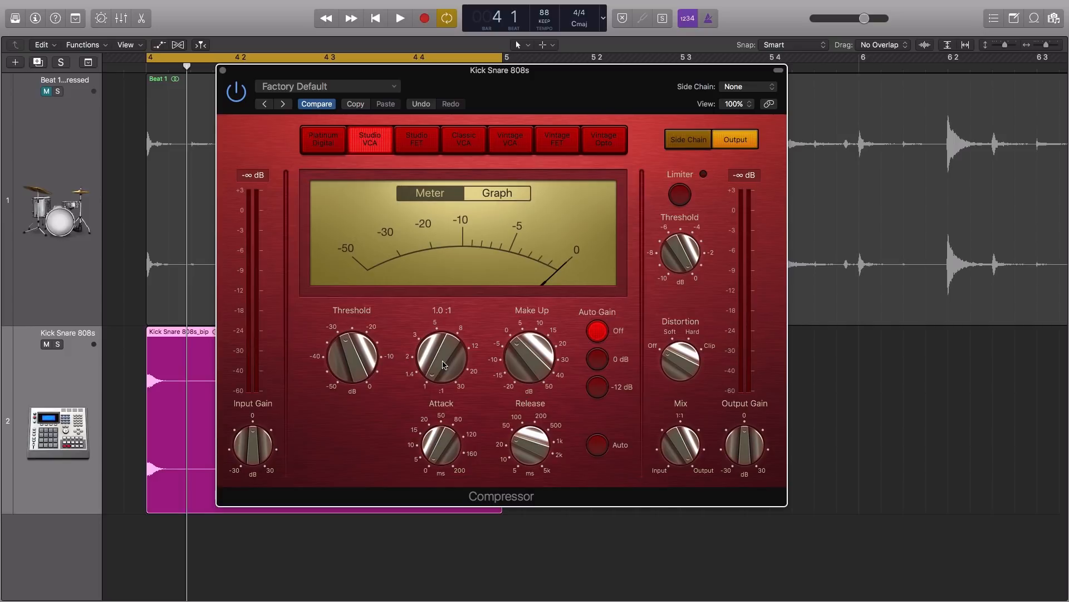
drag(353, 371, 377, 269)
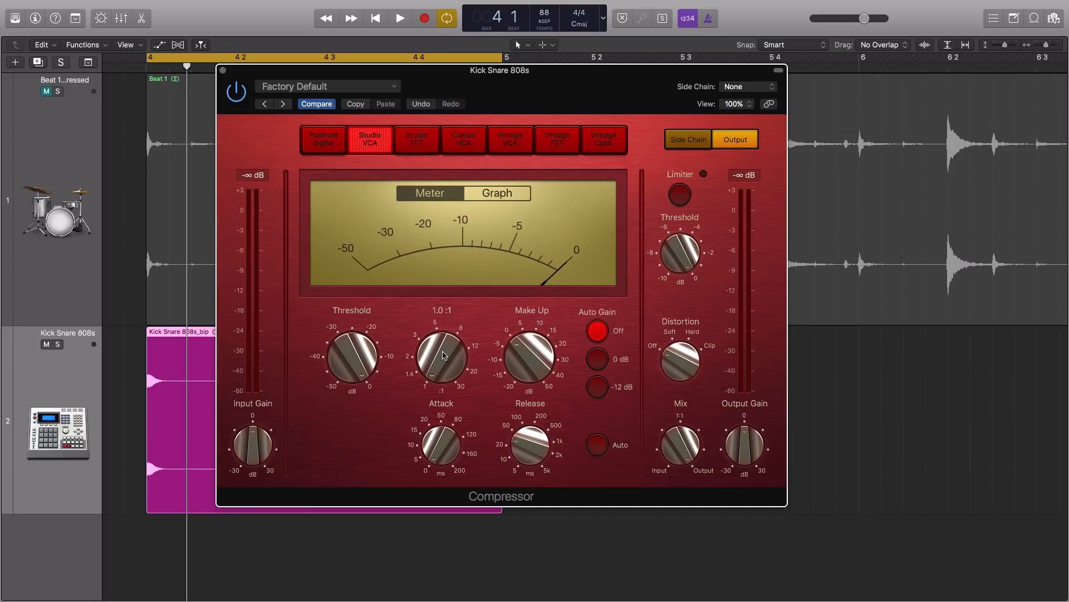
- Try the Compressor's ratio at 2.0:1 and lower it to 1.2:1
mouse_move(442, 364)
mouse_down()
mouse_move(438, 328)
mouse_move(435, 347)
mouse_up()
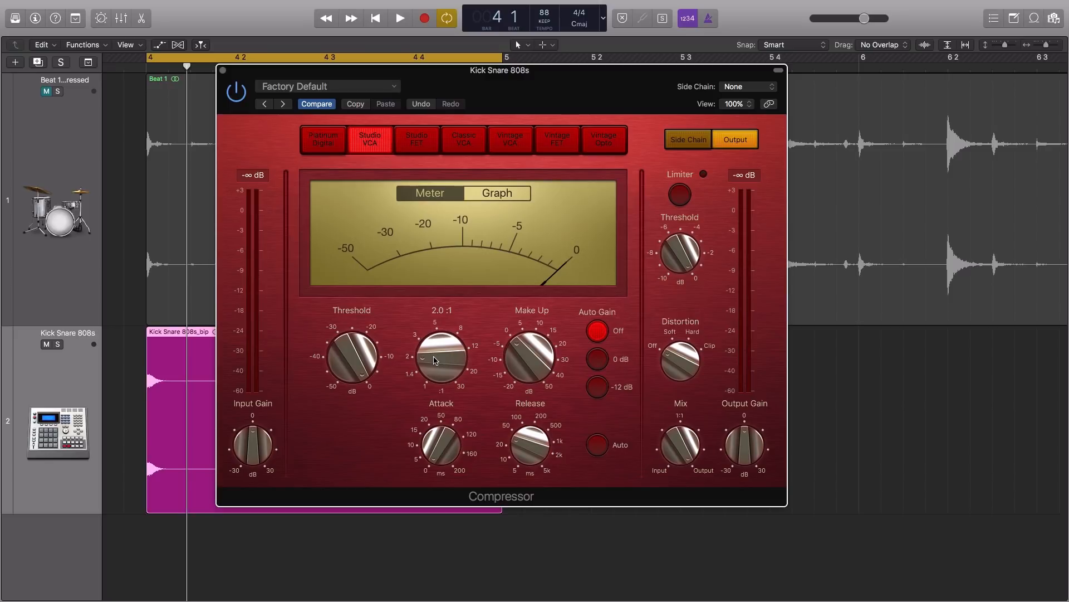
drag(432, 361, 432, 385)
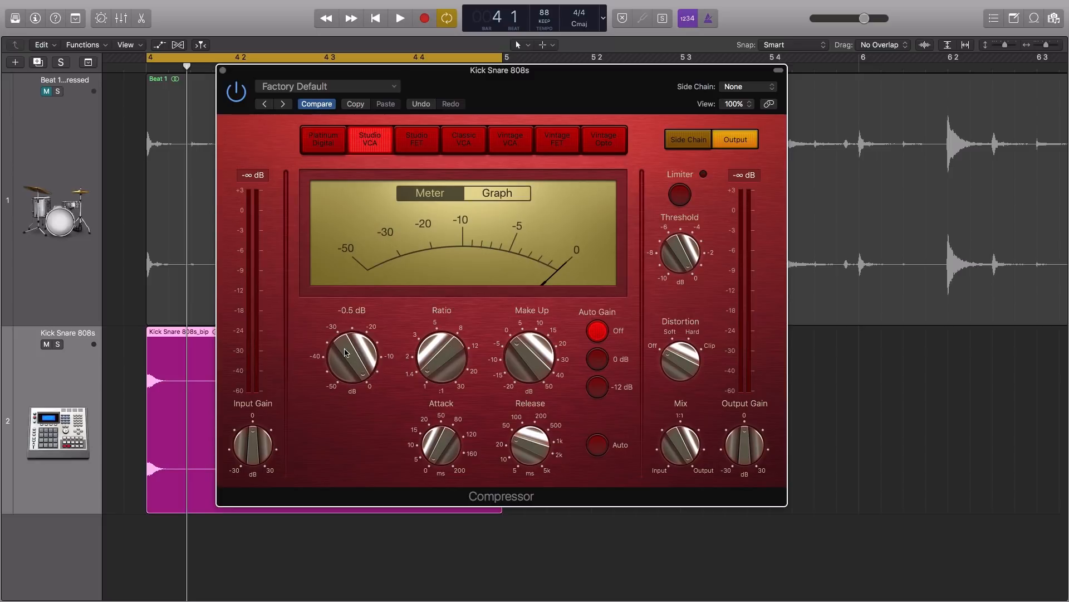
- Sweep the threshold down through -9.0 dB and -20.0 dB, return it to 0.0 dB and play the loop briefly
drag(360, 398, 368, 421)
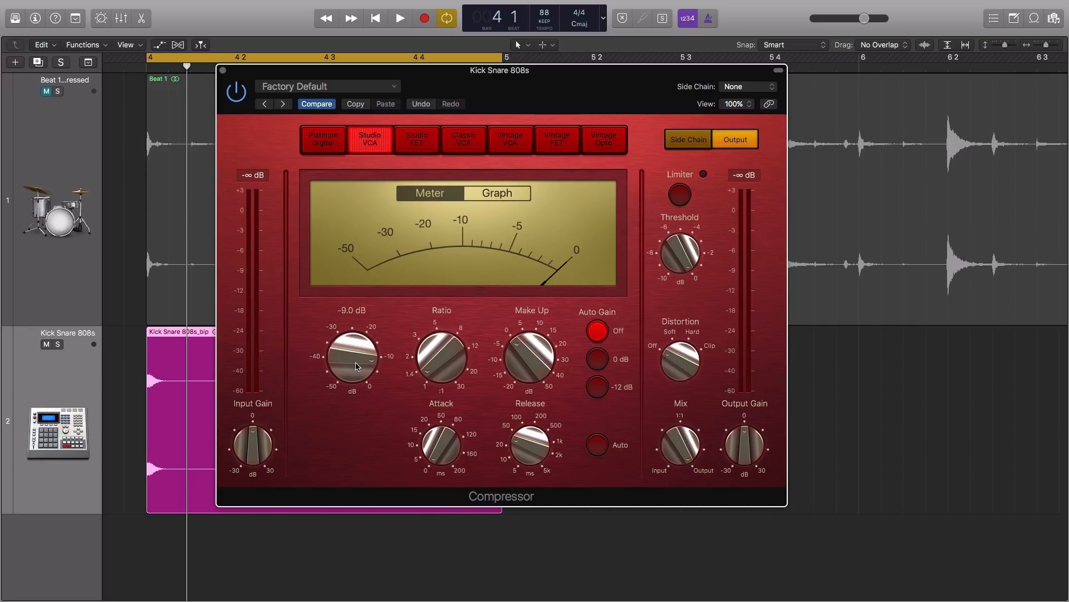
drag(357, 366, 352, 405)
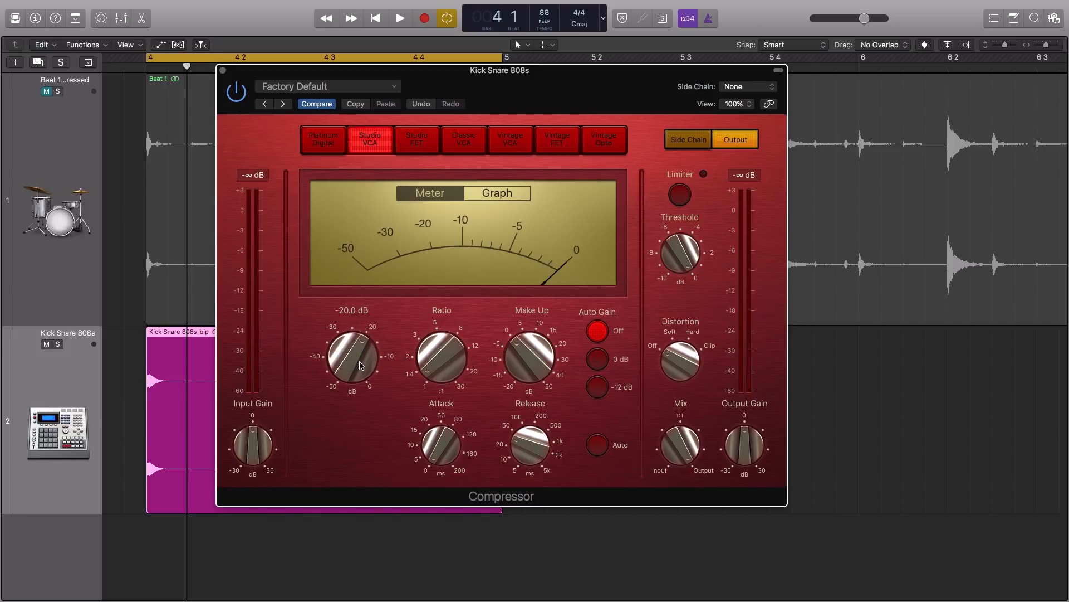
drag(360, 366, 366, 274)
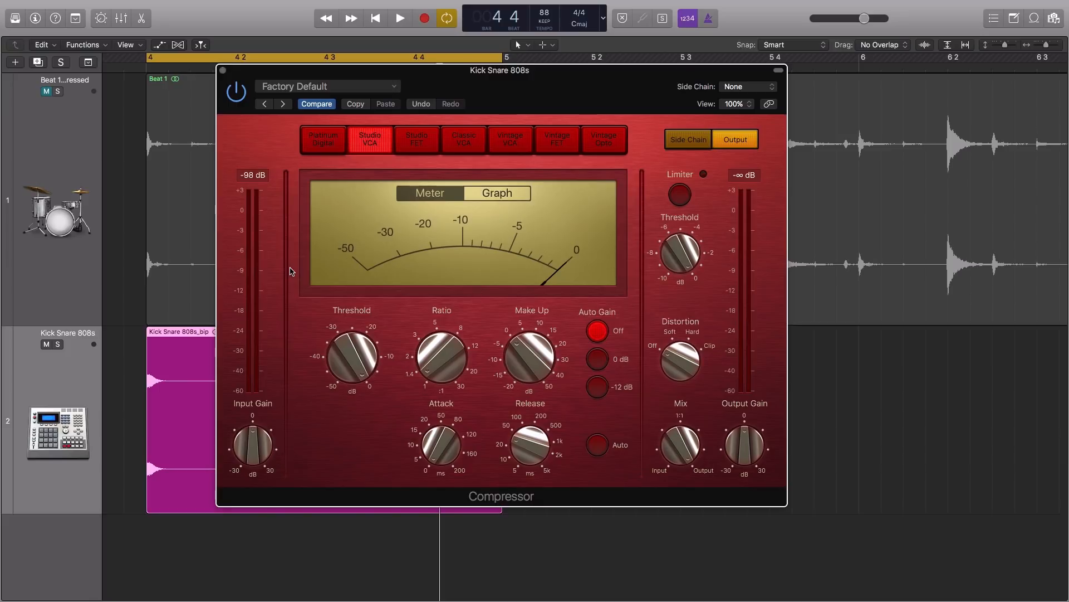
key(space)
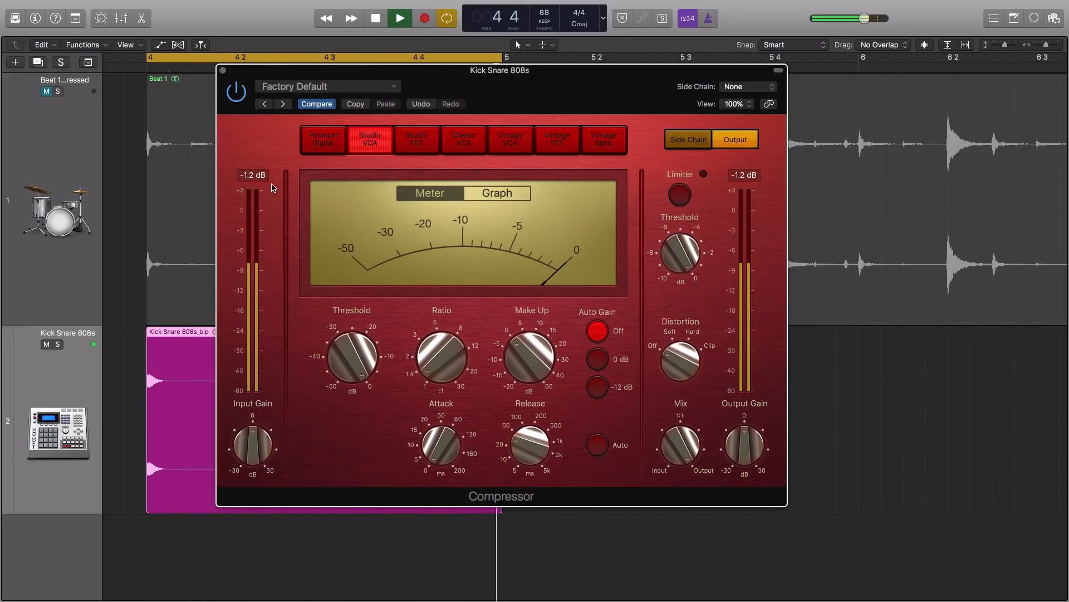
key(space)
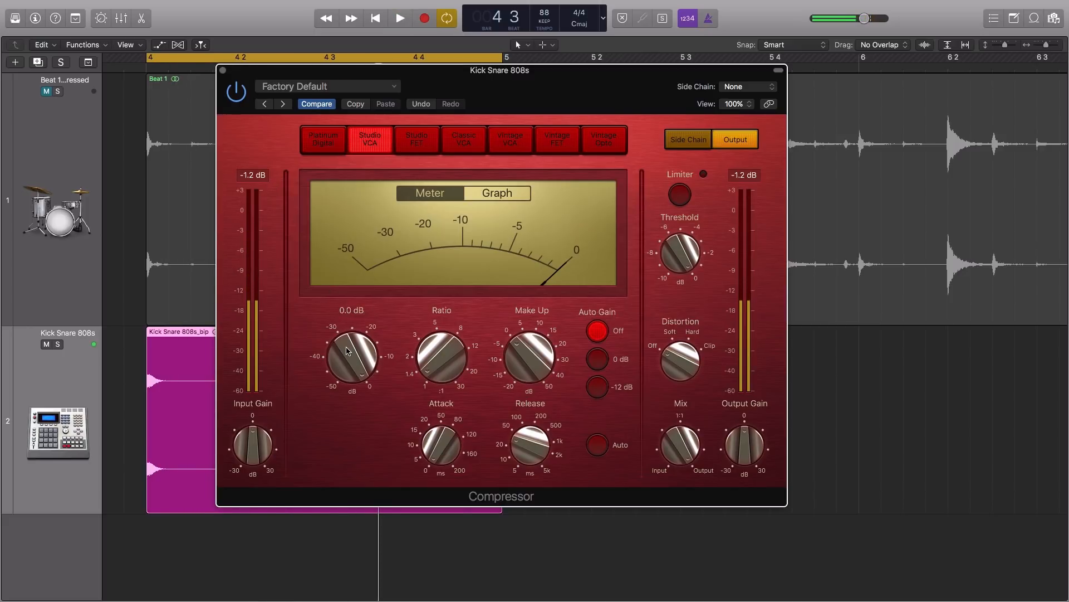
- Set the threshold to -1.5 dB and raise the ratio to 30.0:1 while the loop plays, ending with playback stopped
drag(347, 351, 347, 355)
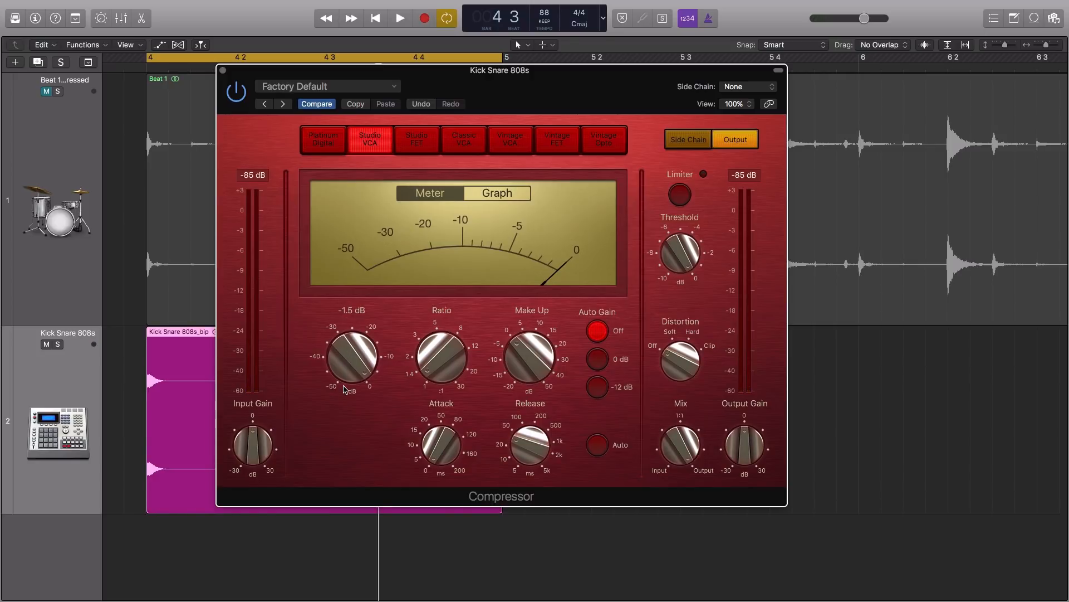
key(space)
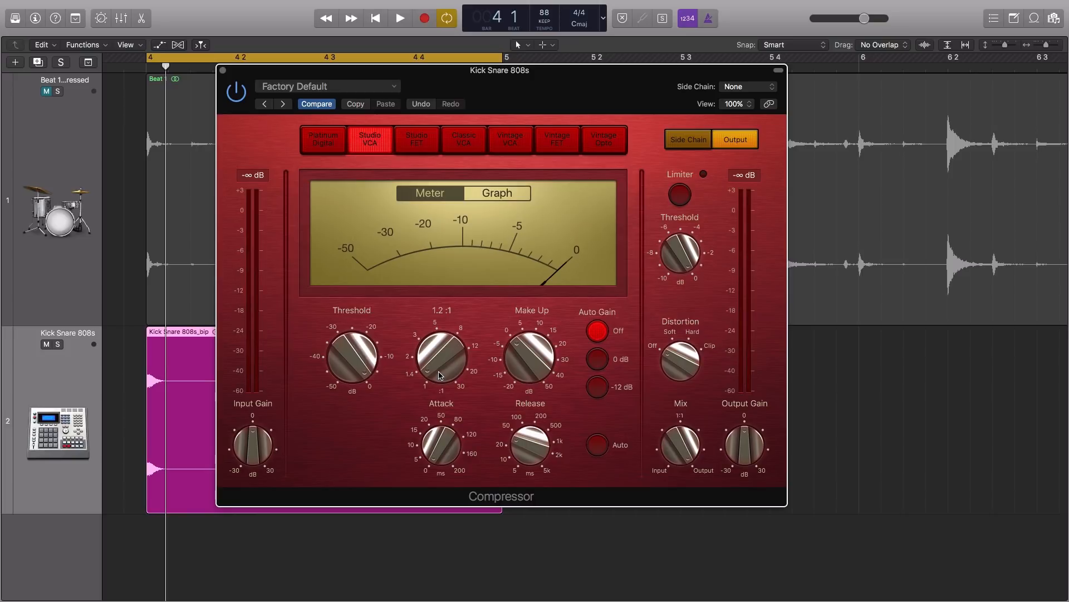
key(space)
drag(440, 375, 470, 357)
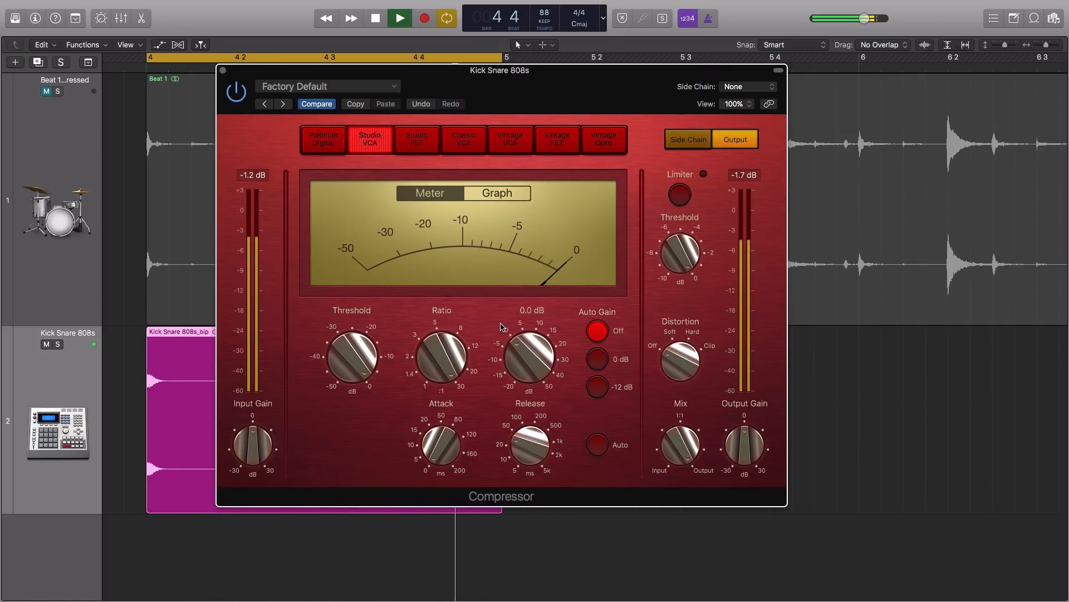
key(space)
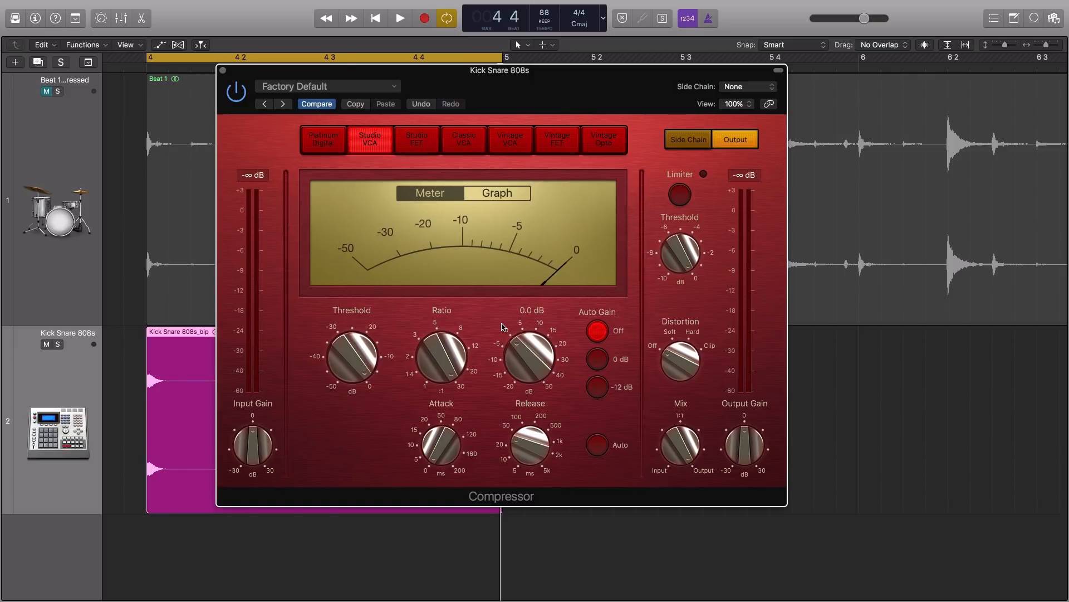
- With the loop playing, lower the threshold as far as -20.0 dB and settle it at -14.5 dB
key(space)
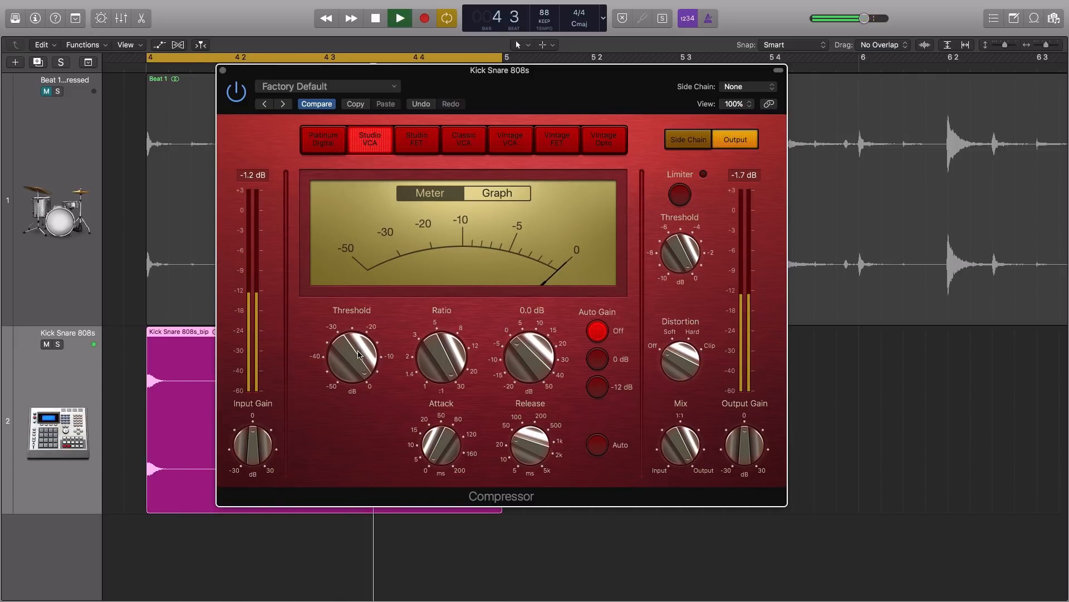
drag(358, 354, 347, 396)
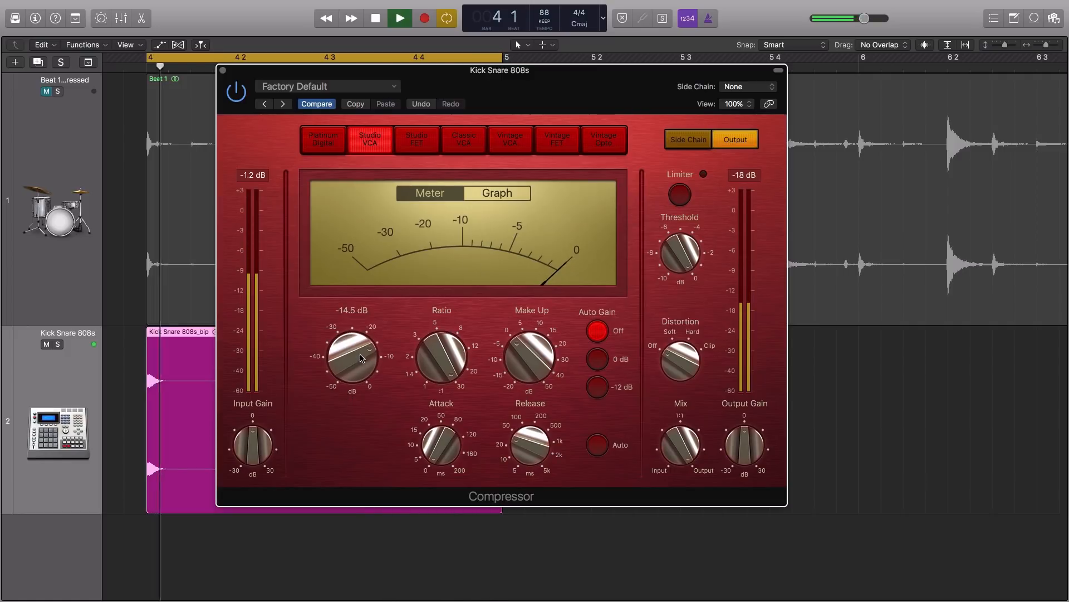
drag(361, 358, 358, 377)
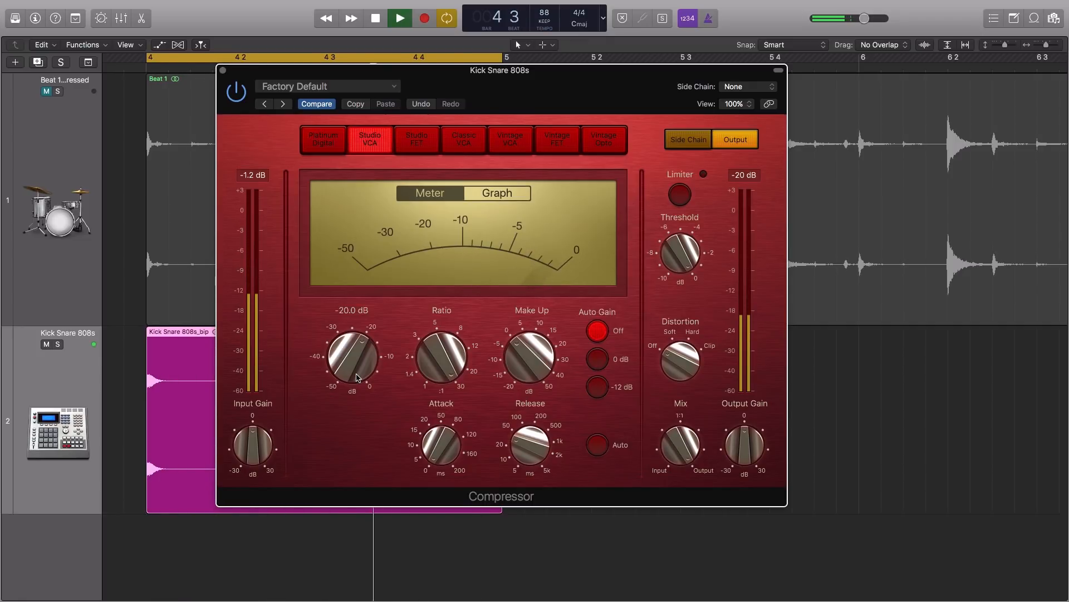
drag(357, 377, 357, 358)
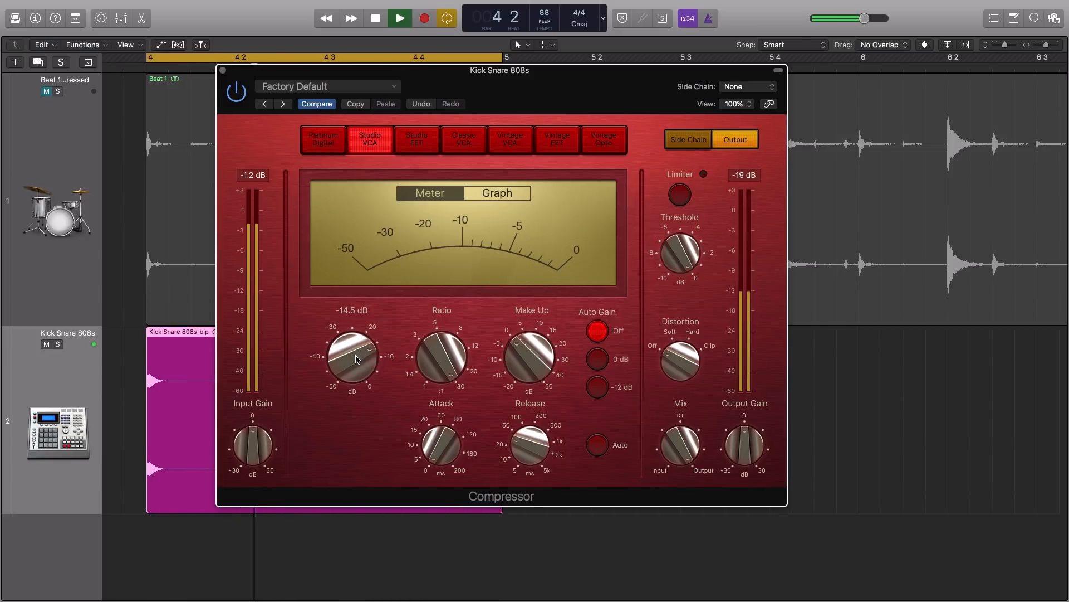
drag(357, 359, 346, 353)
- Play the loop with the Compressor bypassed, switch the effect back on to compare the sound, and stop playback
key(space)
key(space)
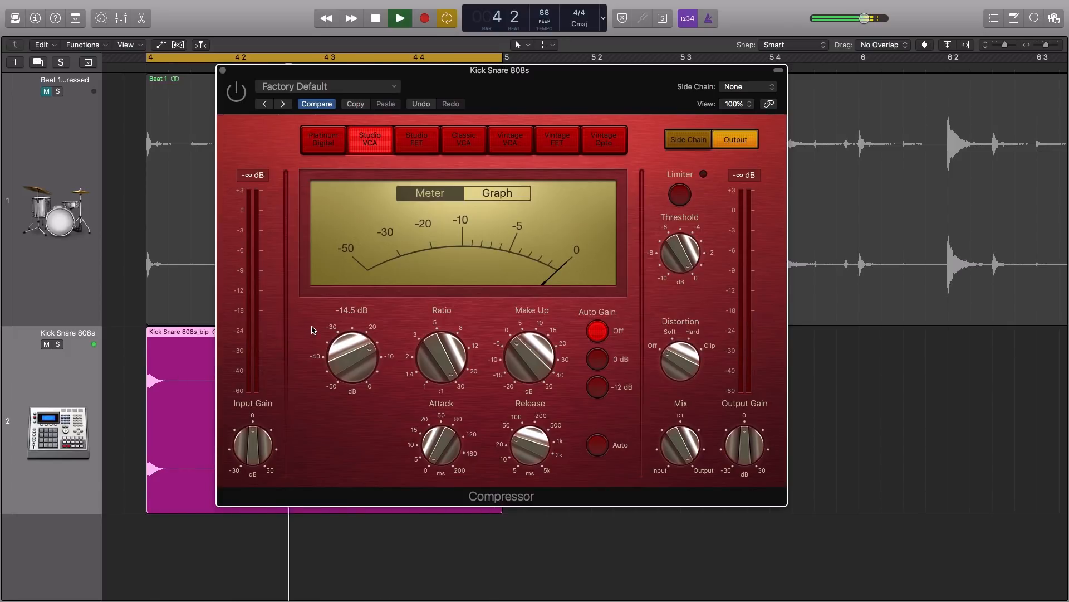
click(239, 94)
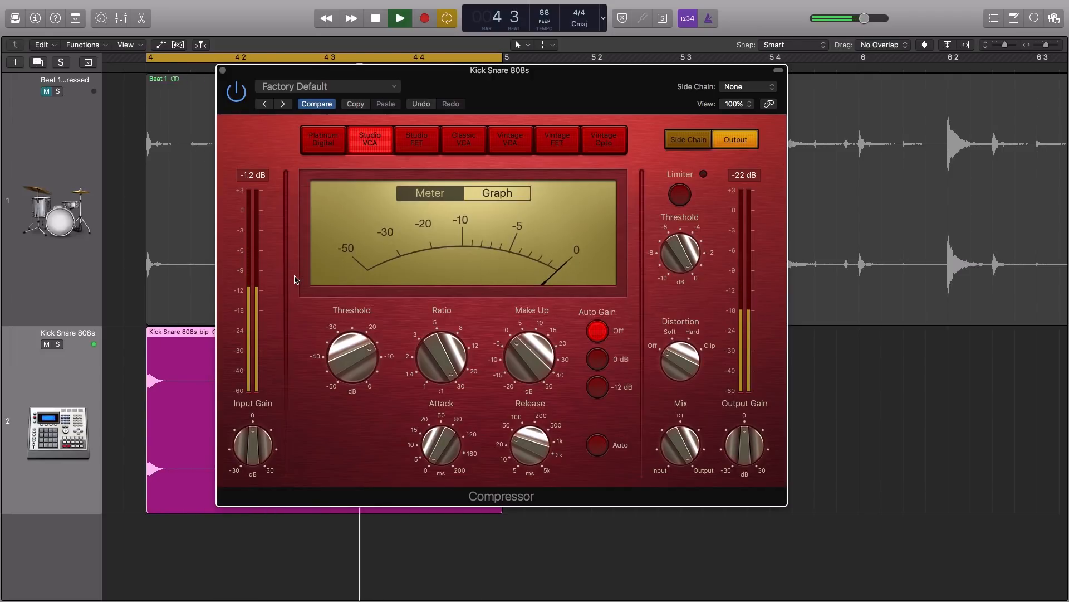
key(space)
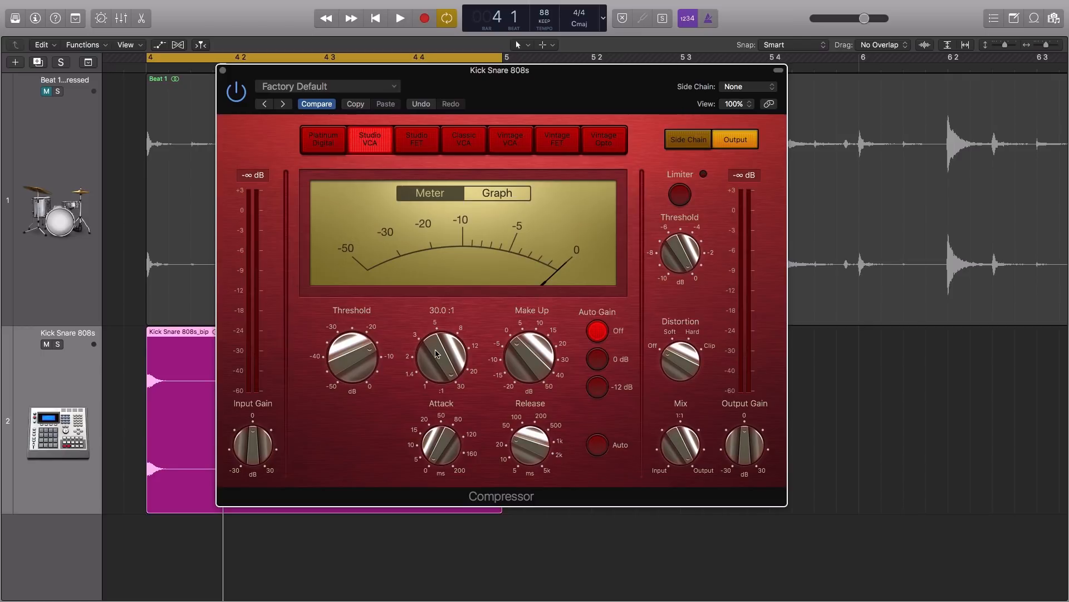
- Keep the ratio at 30.0:1 and play the loop to check the gain reduction meter
drag(435, 353, 440, 337)
mouse_move(368, 345)
key(space)
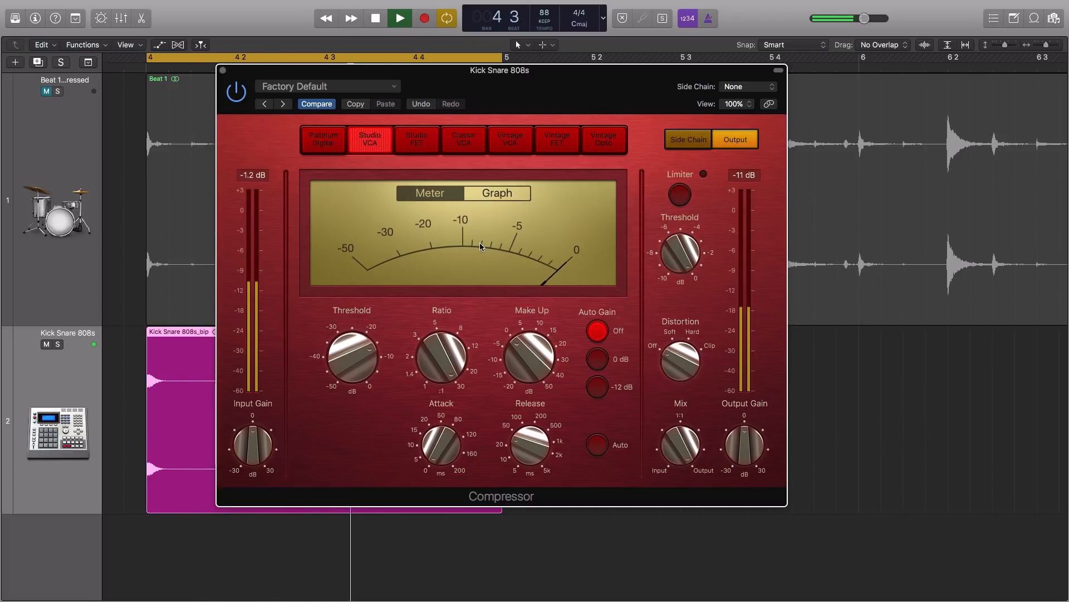
key(space)
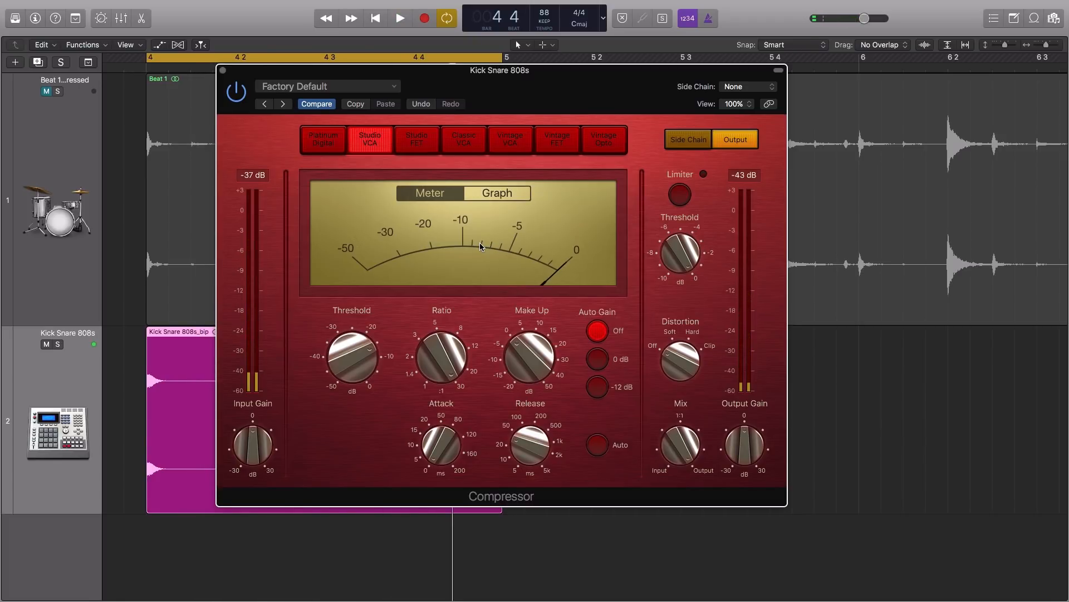
- Try 10.0 dB of Make Up gain on the playing loop and return the gain to zero
mouse_move(523, 337)
mouse_down()
mouse_move(523, 323)
mouse_move(525, 343)
mouse_up()
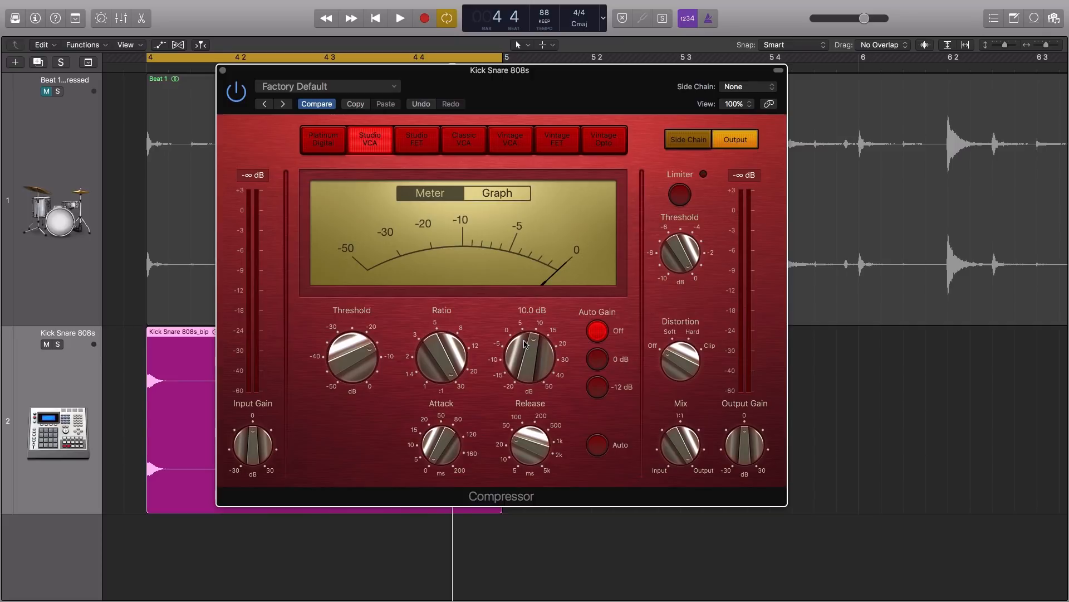
key(space)
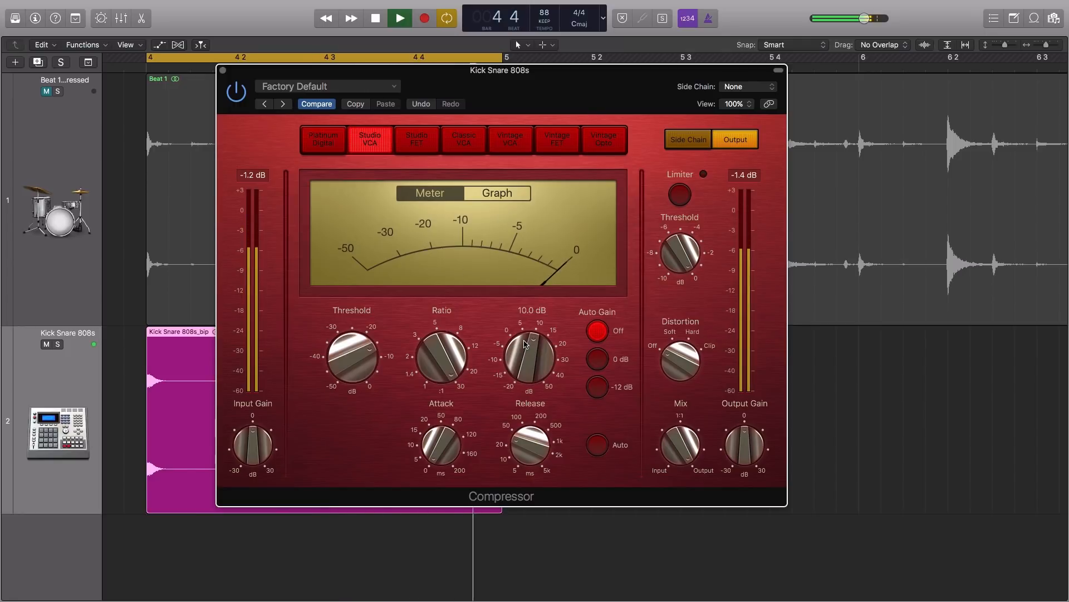
key(space)
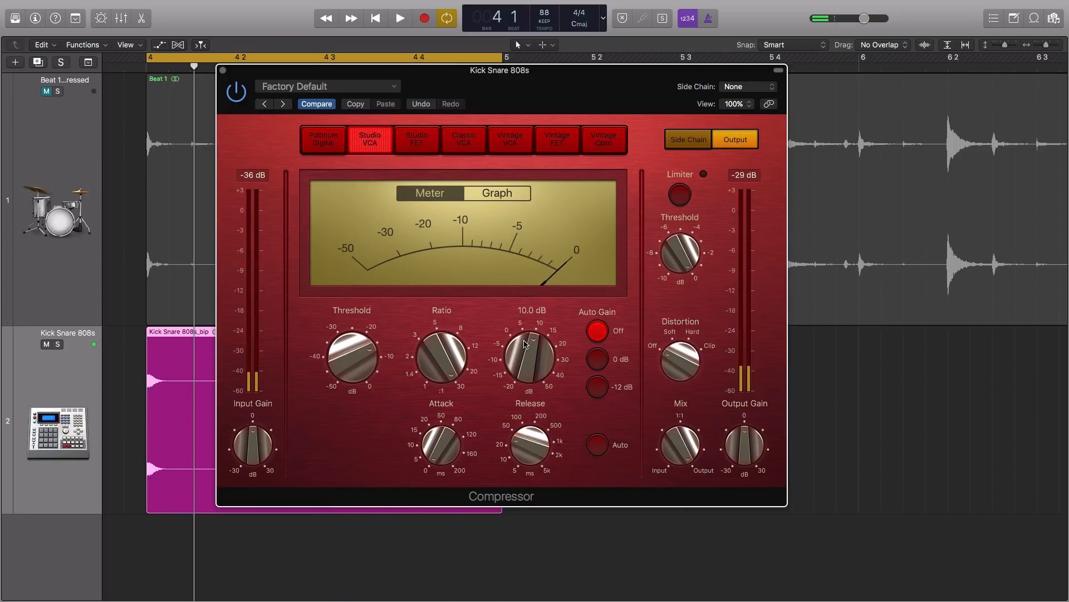
drag(526, 344, 525, 377)
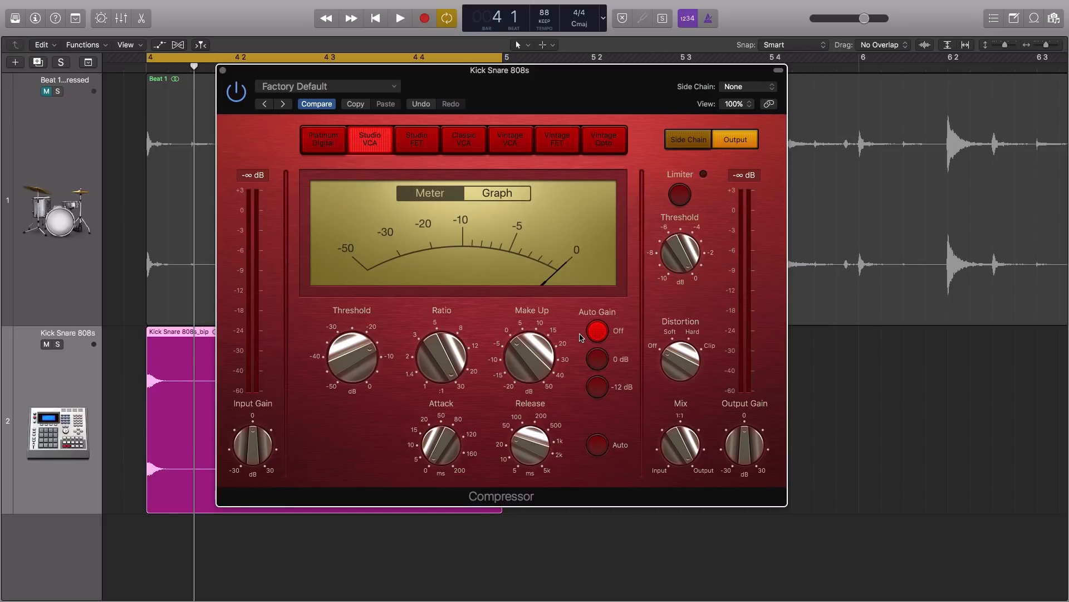
- With the loop playing, compare Auto Gain off and at 0 dB, leave it at 0 dB and stop playback
key(space)
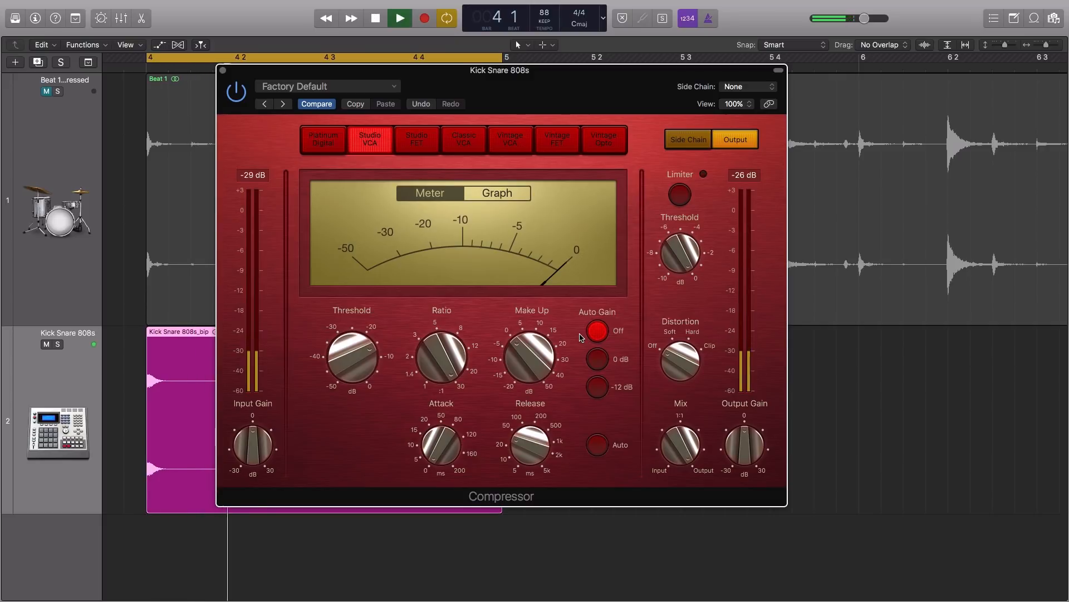
click(601, 362)
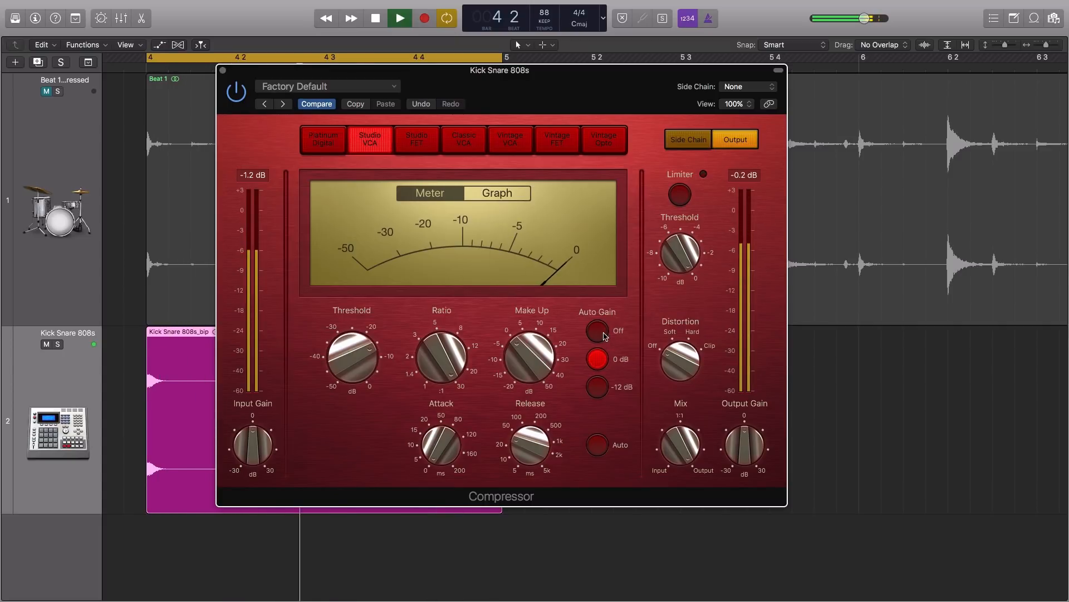
click(620, 357)
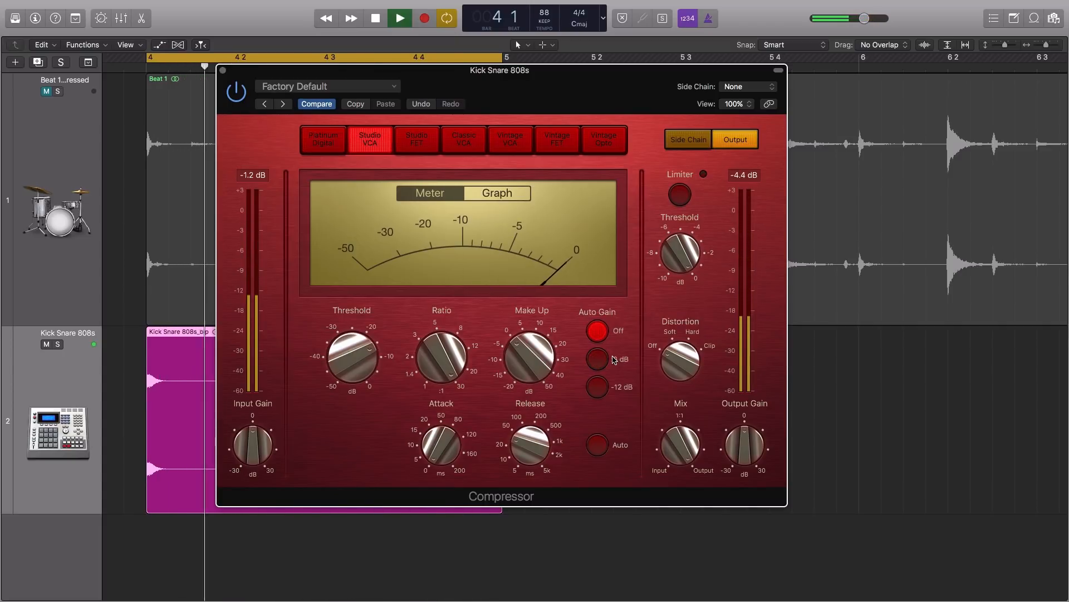
click(619, 354)
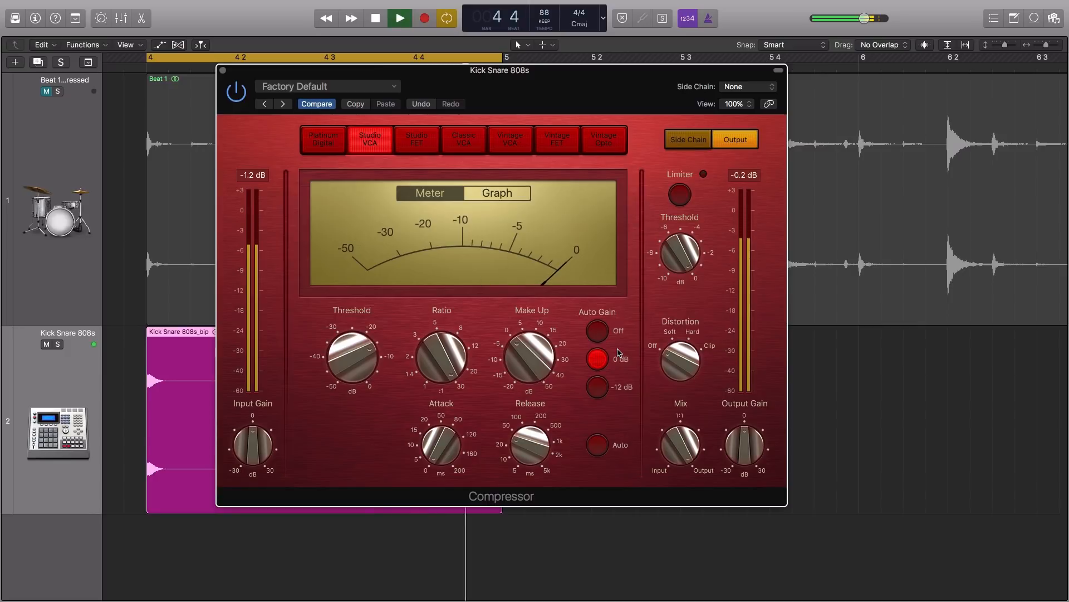
key(space)
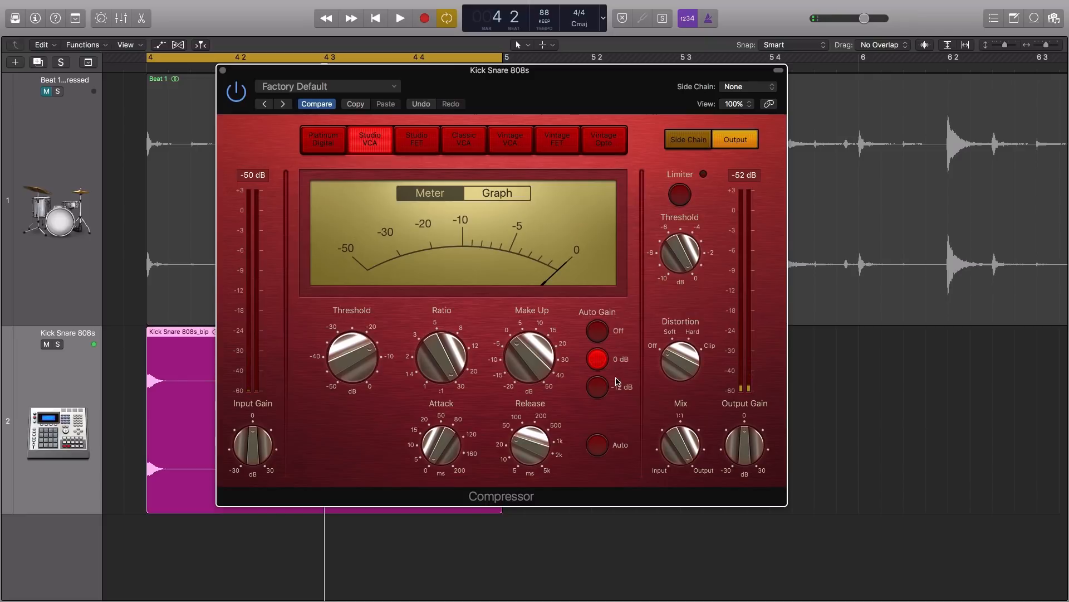
- Play the loop, switch Auto Gain to -12 dB and stop playback
key(space)
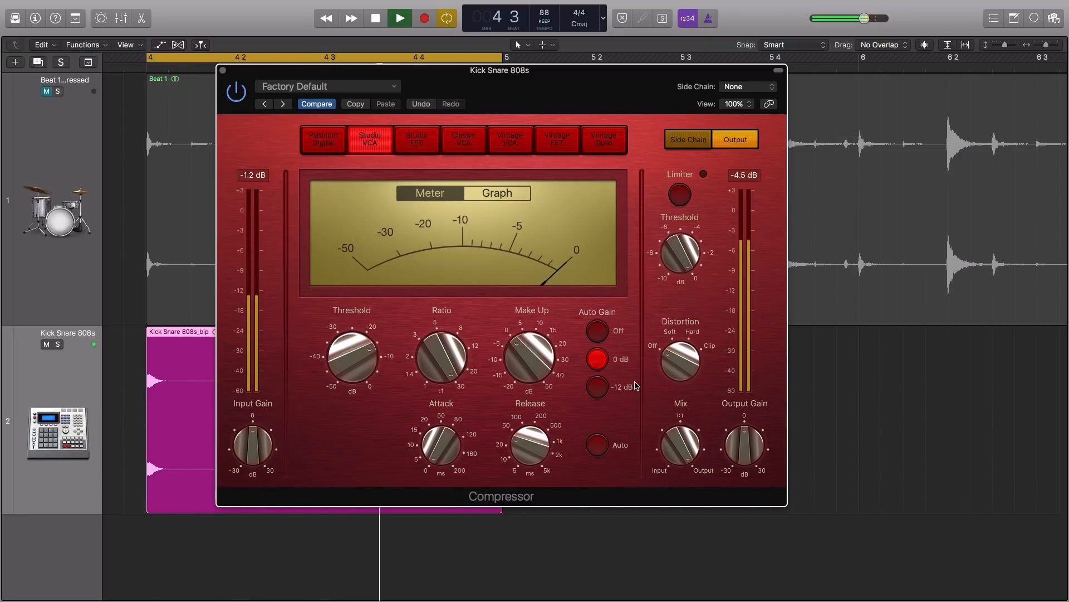
click(599, 388)
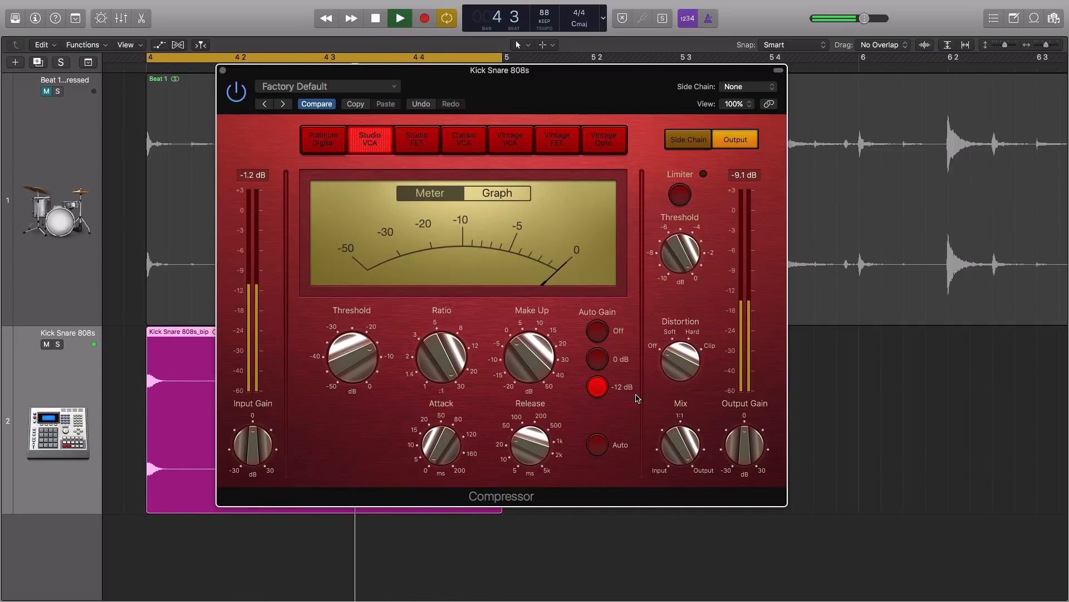
key(space)
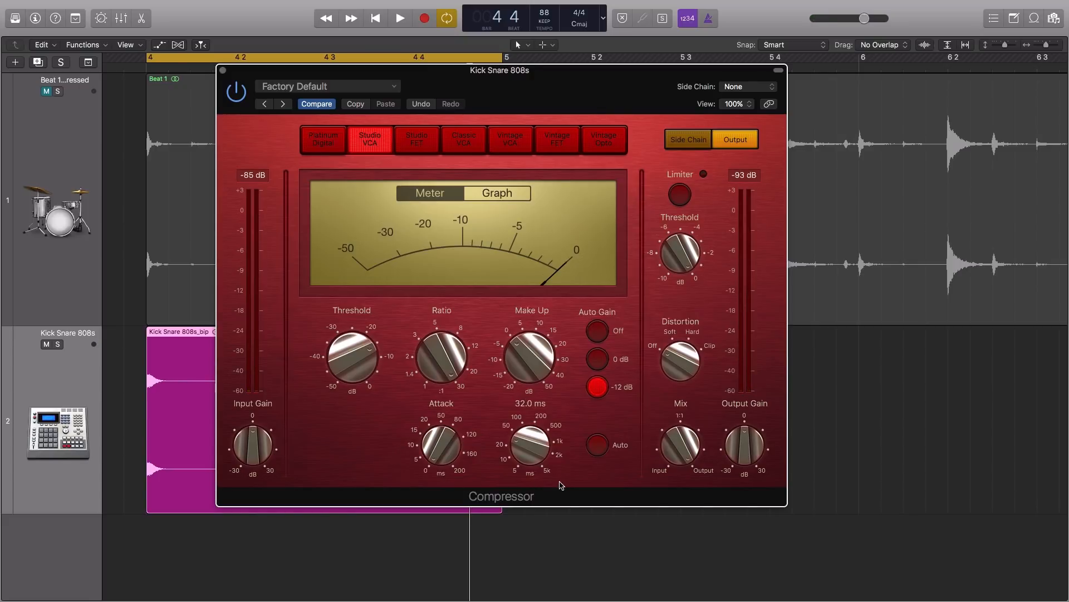
- Try the attack at 77.0 ms and bring it down to 0.0 ms
mouse_move(440, 458)
mouse_move(361, 362)
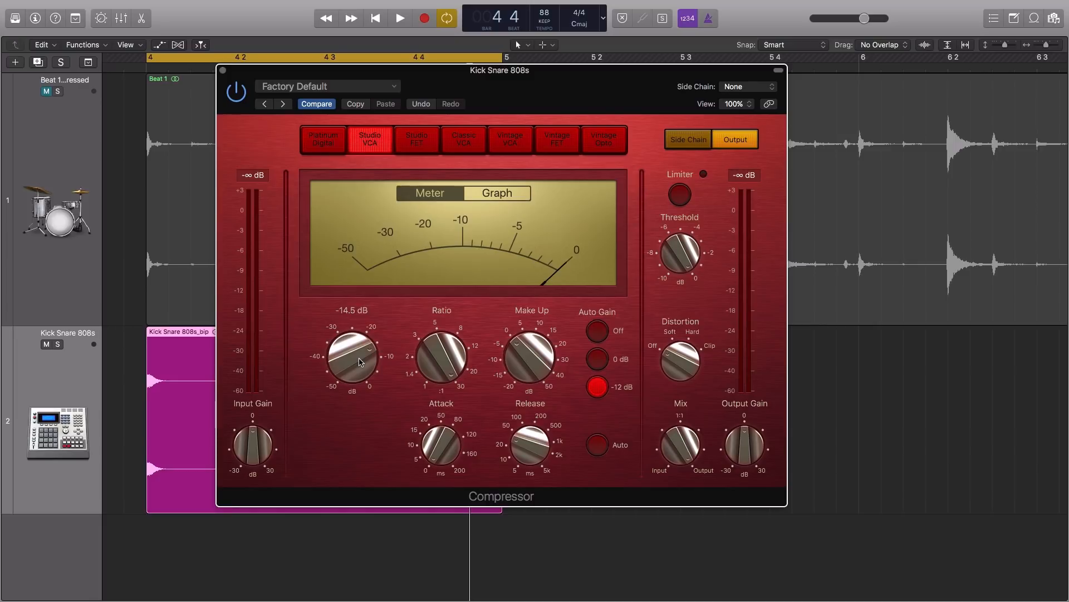
scroll(360, 362, down, 1)
scroll(360, 362, up, 1)
drag(437, 458, 453, 381)
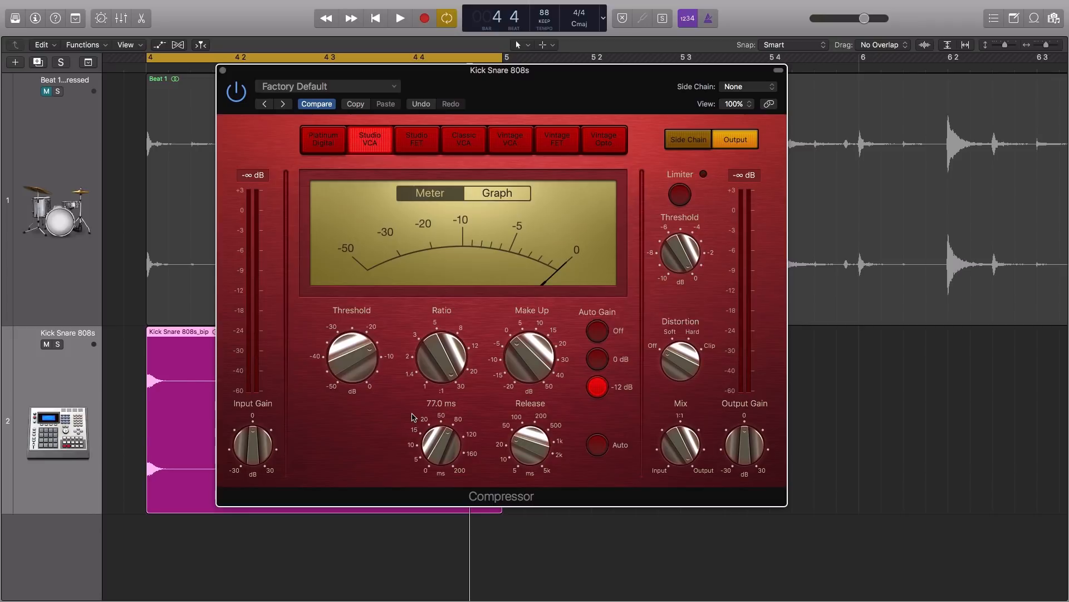
drag(426, 435, 443, 447)
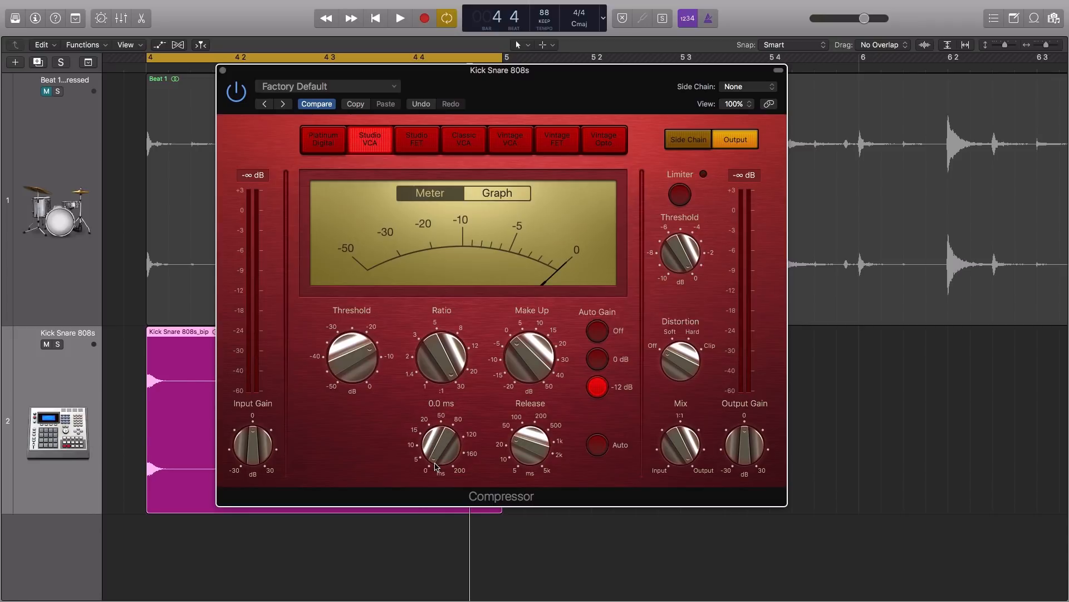
- Play the loop, raise the attack to 3.0 ms and 4.0 ms, and stop playback
key(space)
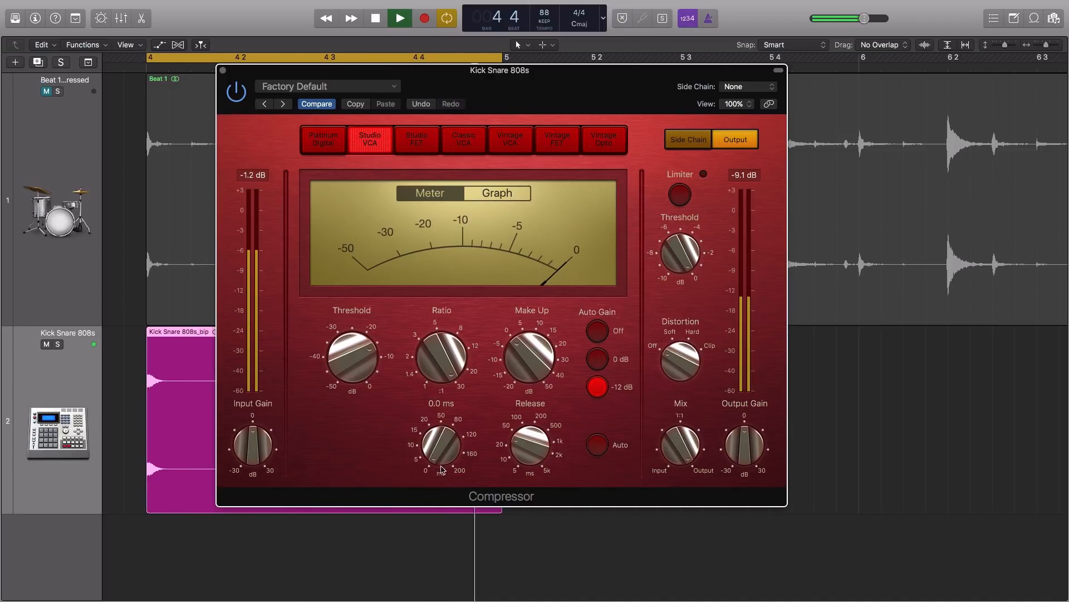
drag(440, 464, 434, 452)
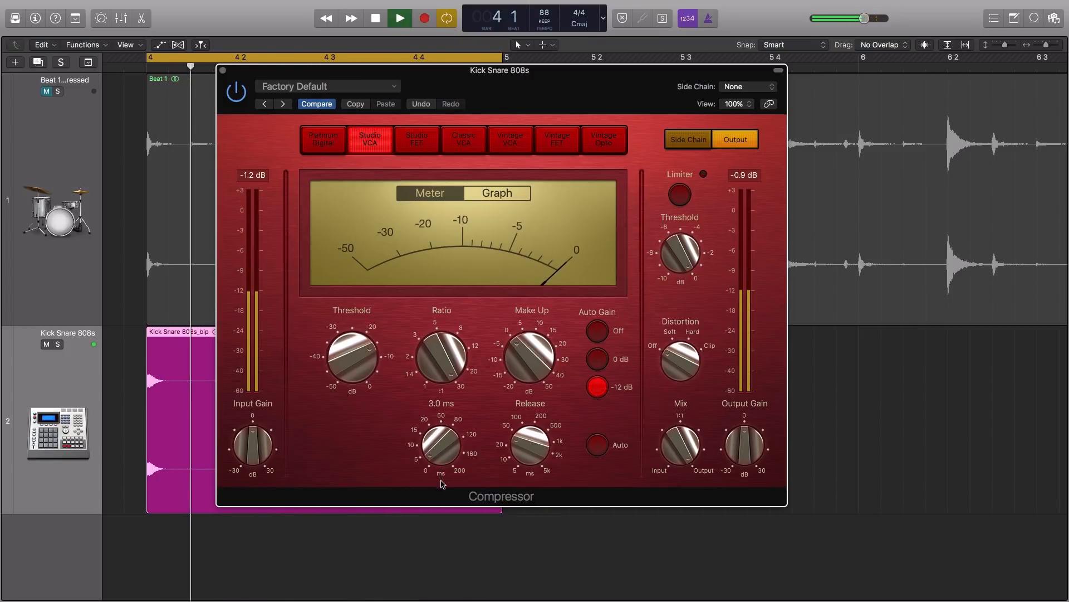
drag(434, 458, 433, 454)
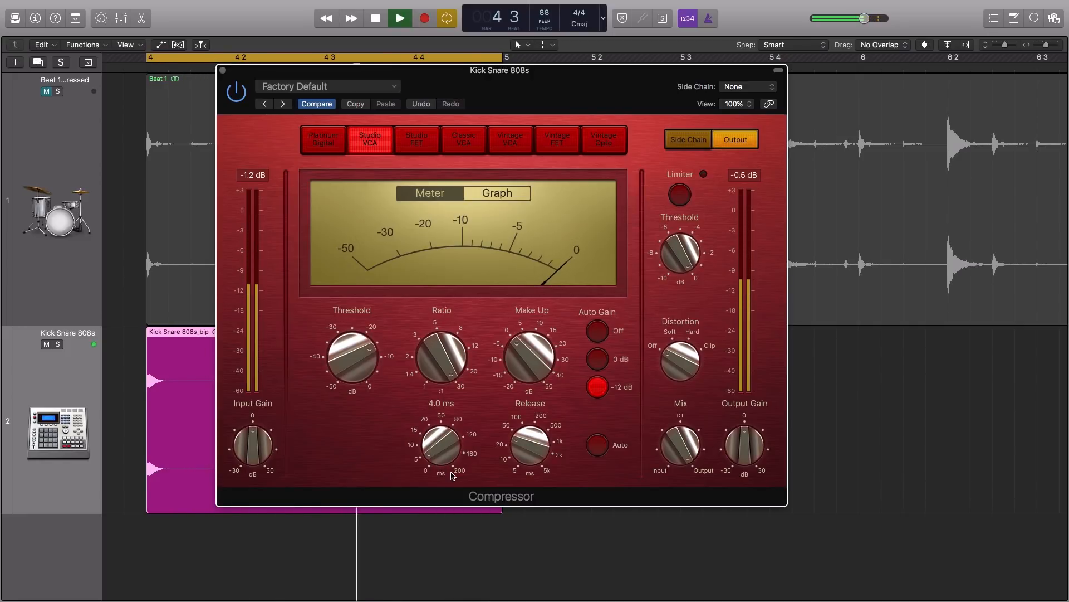
key(space)
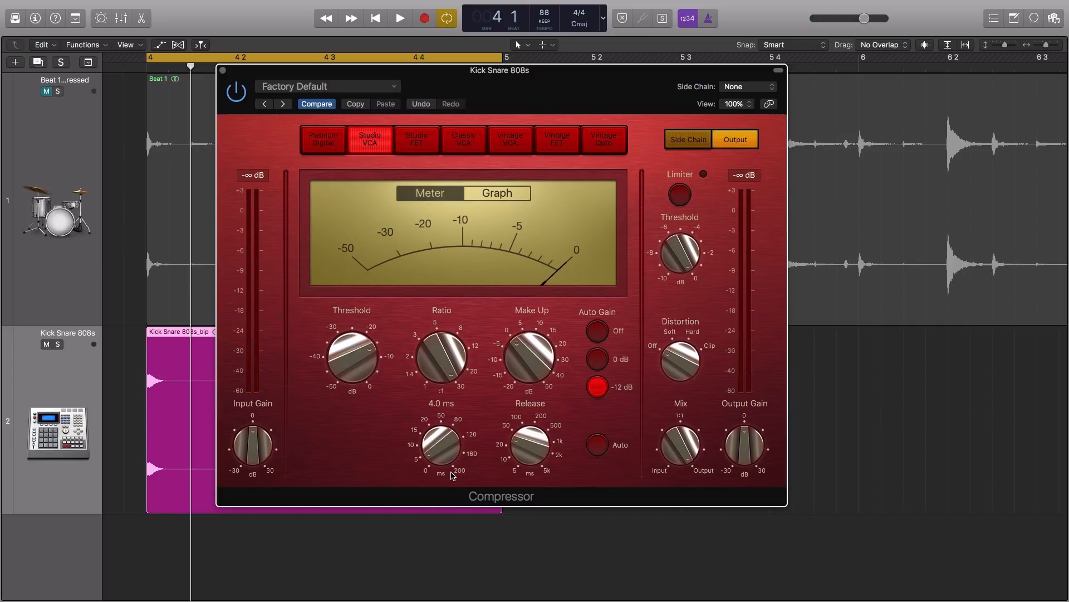
- Play the loop while raising the attack through 20.0 ms to 200.0 ms, stop playback and turn the attack back down
key(space)
mouse_move(436, 452)
mouse_down()
mouse_move(430, 442)
mouse_move(439, 451)
mouse_up()
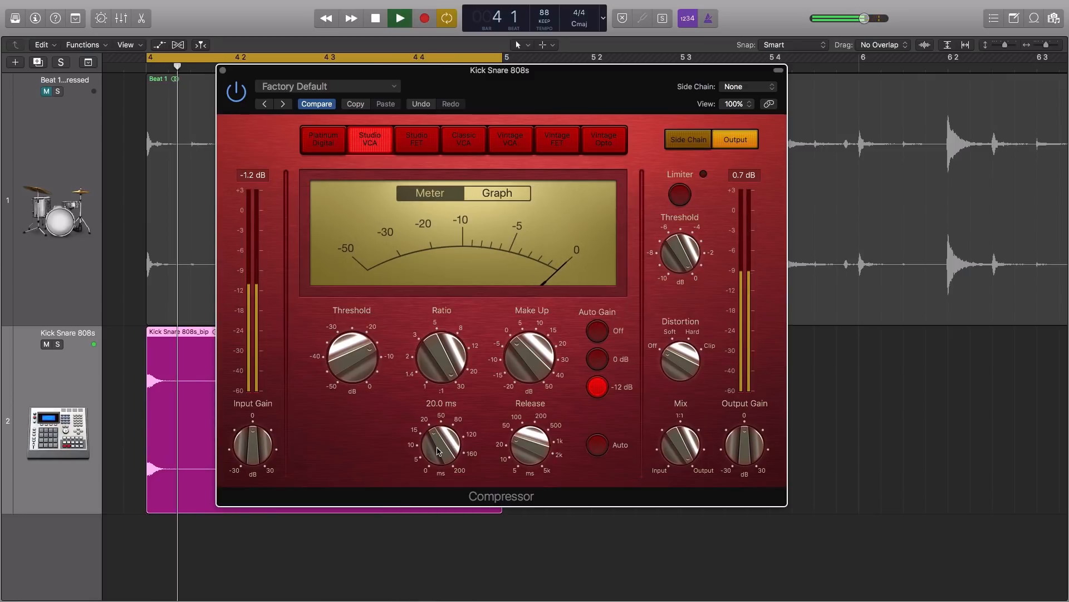
key(space)
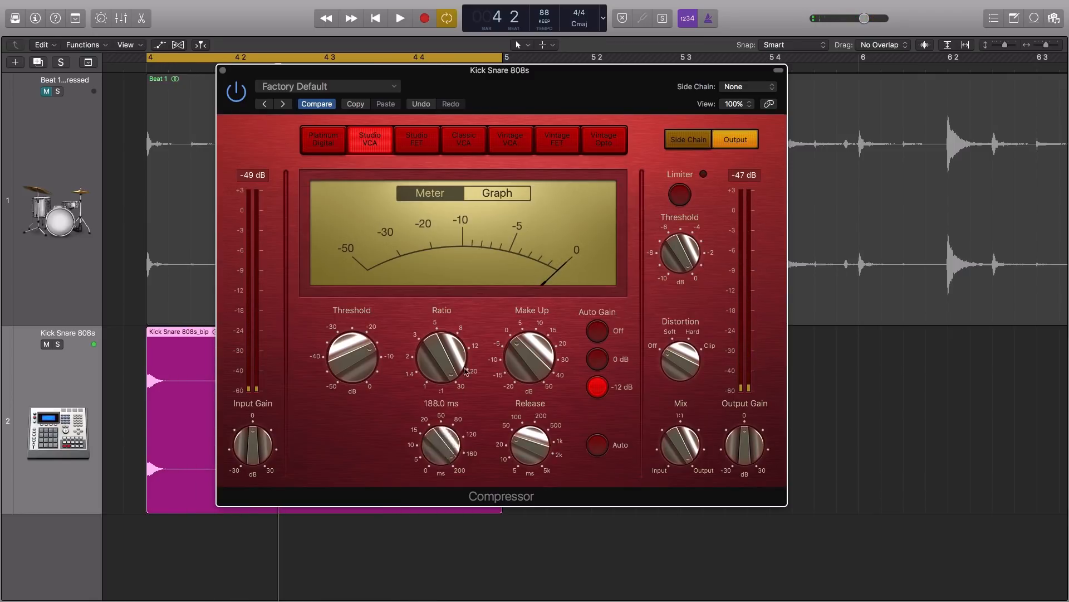
key(space)
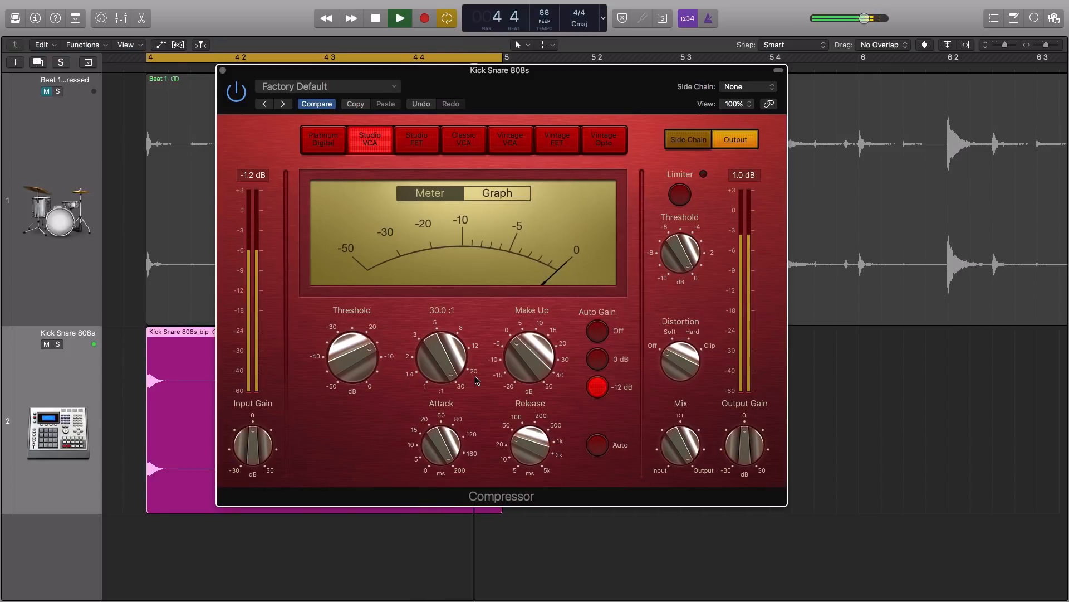
key(space)
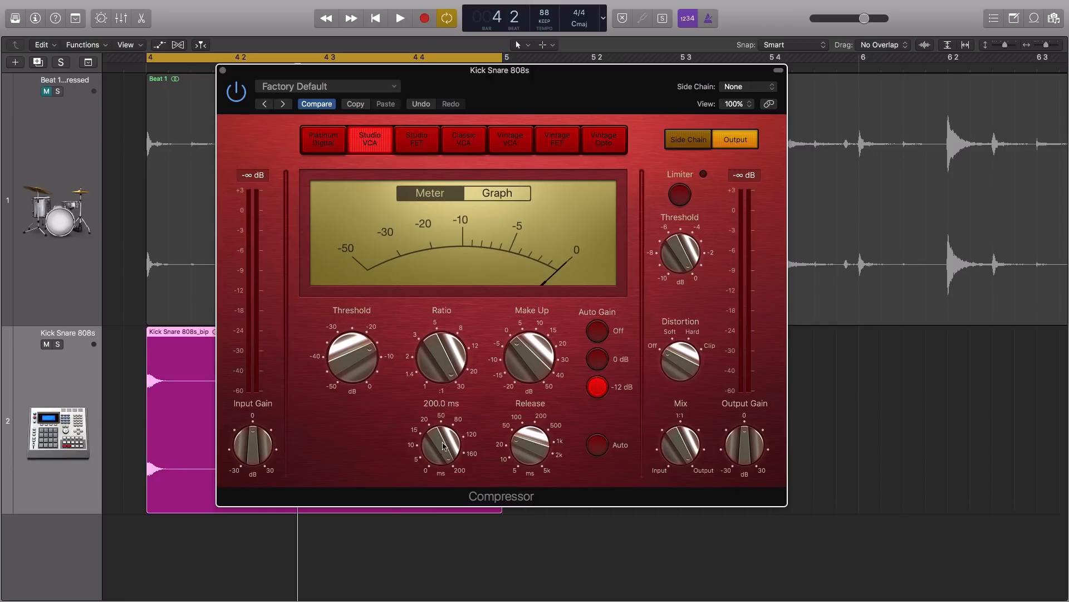
drag(446, 446, 420, 519)
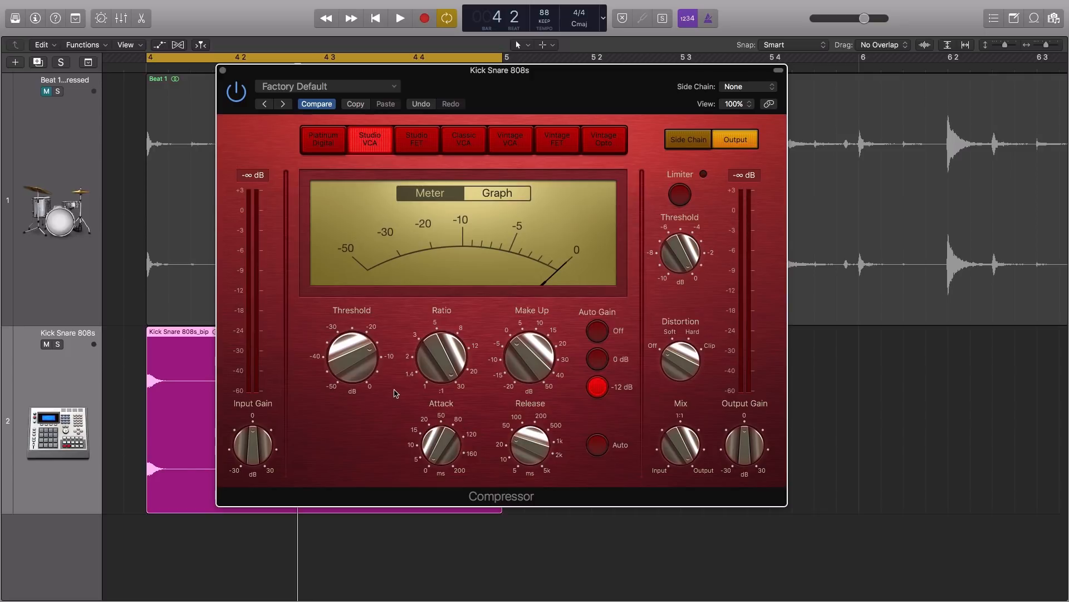
- Lower the release to 5.0 ms and sweep it up past 220.0 ms
mouse_move(363, 361)
mouse_move(538, 447)
drag(535, 445, 532, 510)
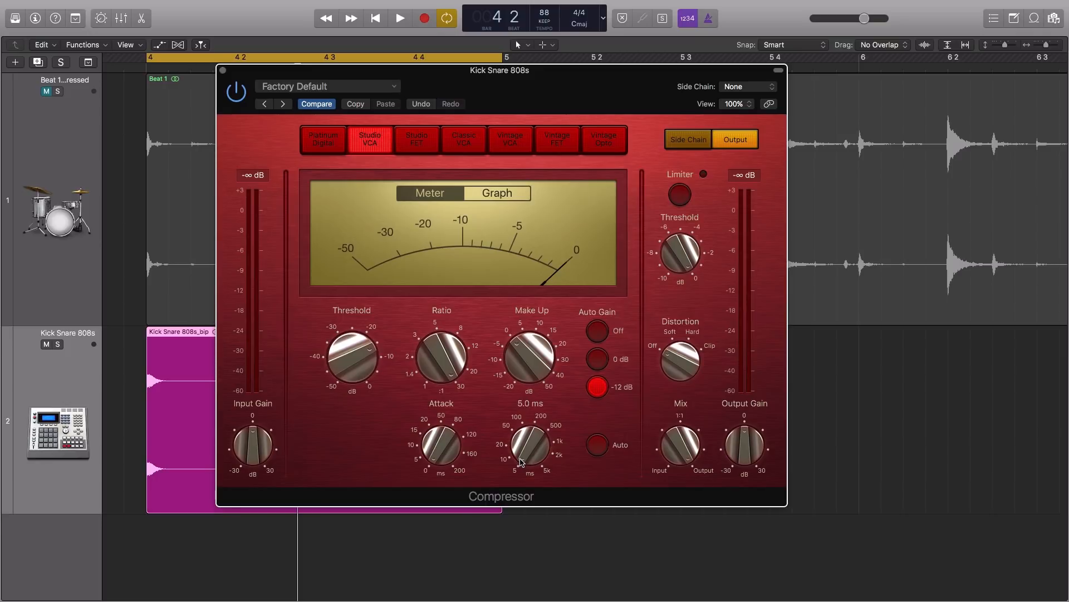
drag(522, 461, 530, 407)
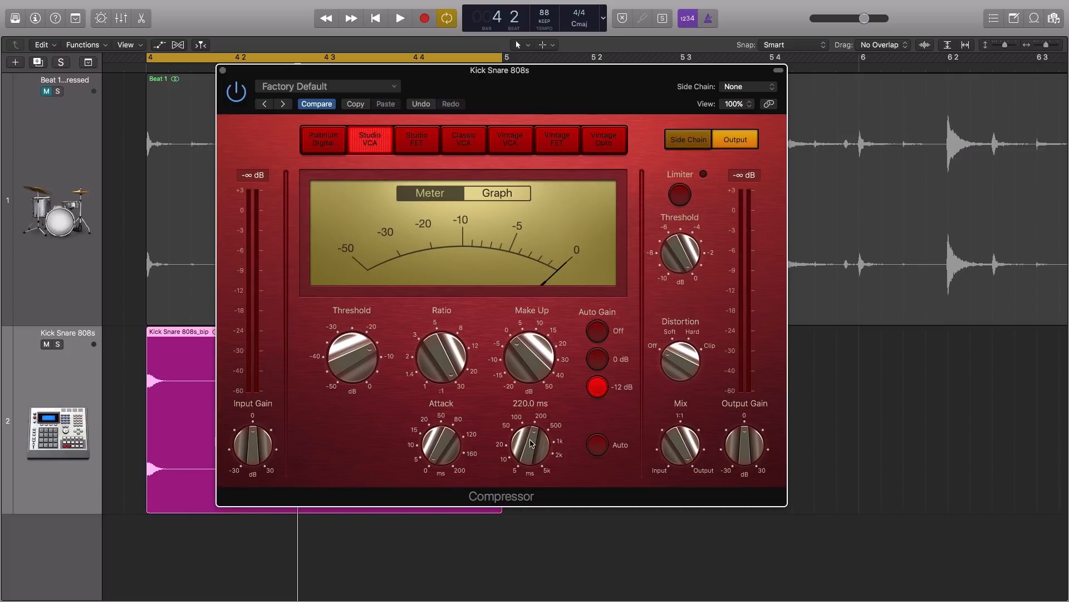
- Switch the compressor display to Graph and play the loop to watch the gain reduction curve
click(502, 193)
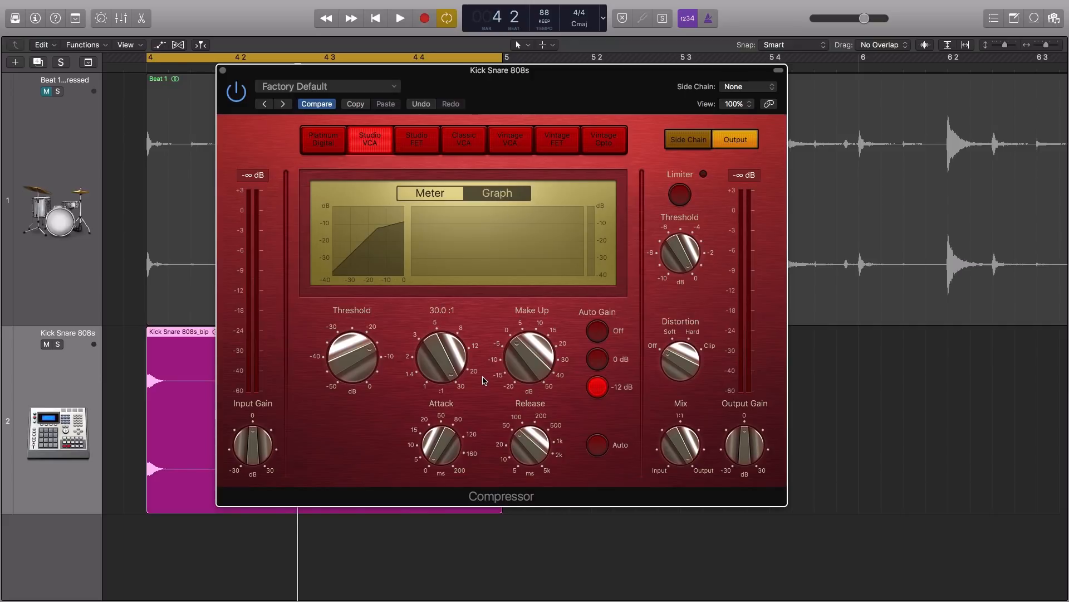
key(space)
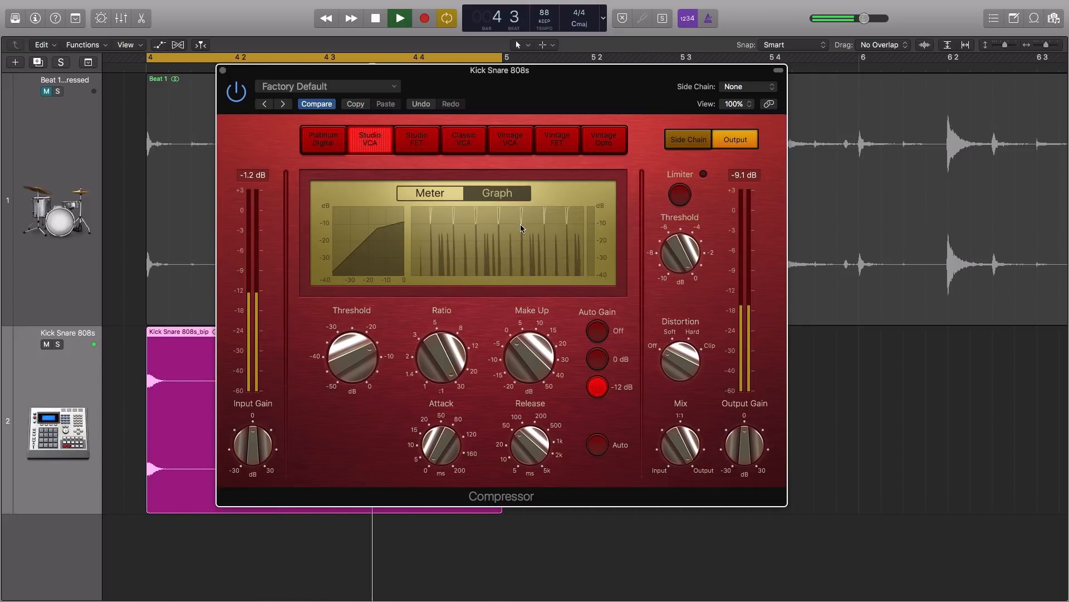
mouse_move(523, 456)
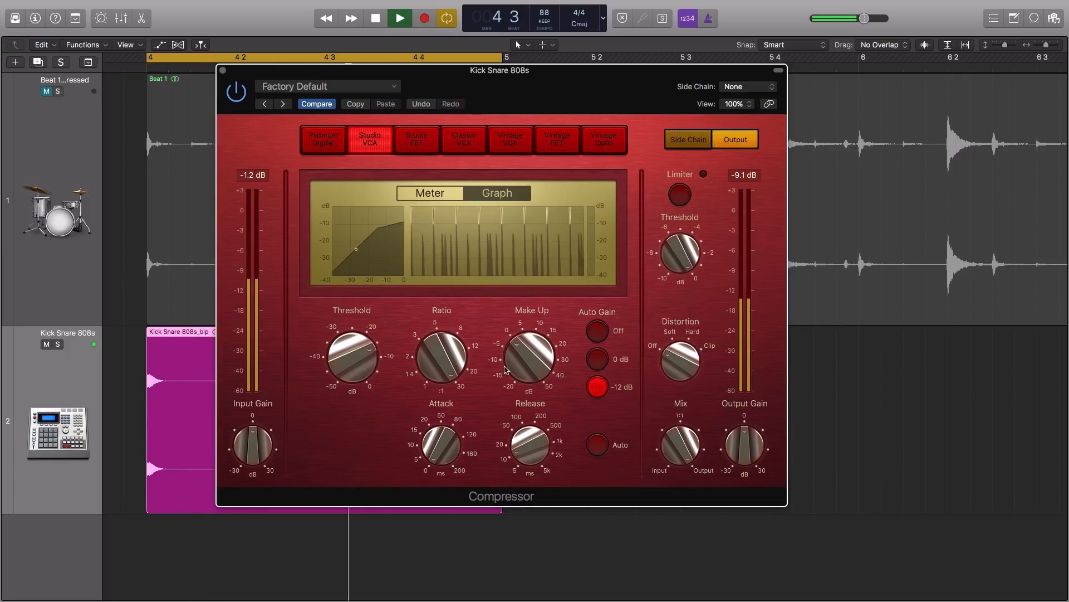
- With the loop playing, try the release at 930.0 ms and 5000.0 ms, lower it to 14.0 ms and stop playback
drag(523, 440, 524, 479)
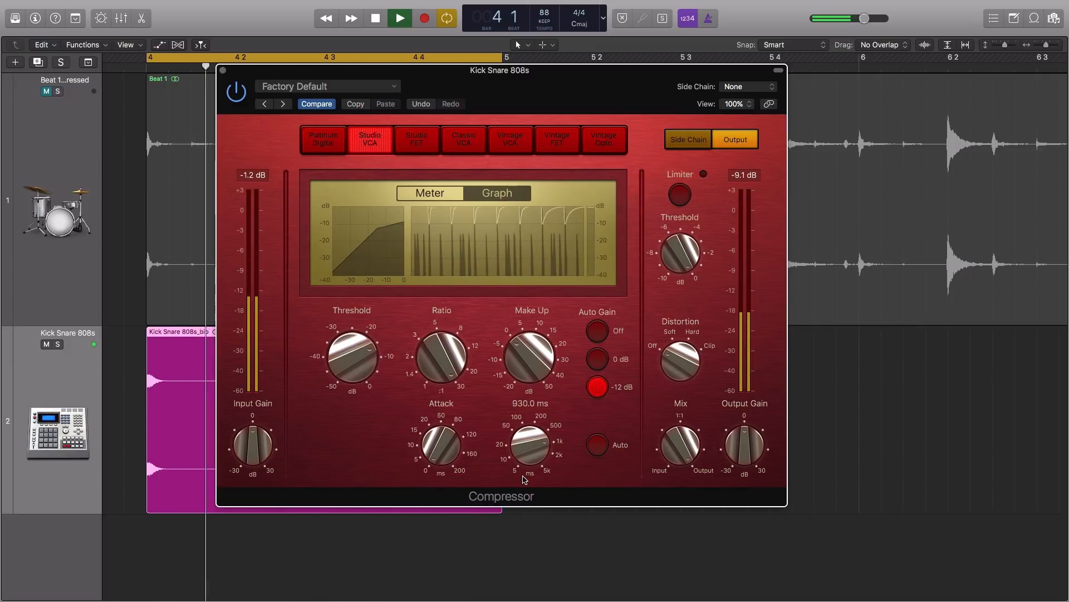
drag(525, 479, 518, 443)
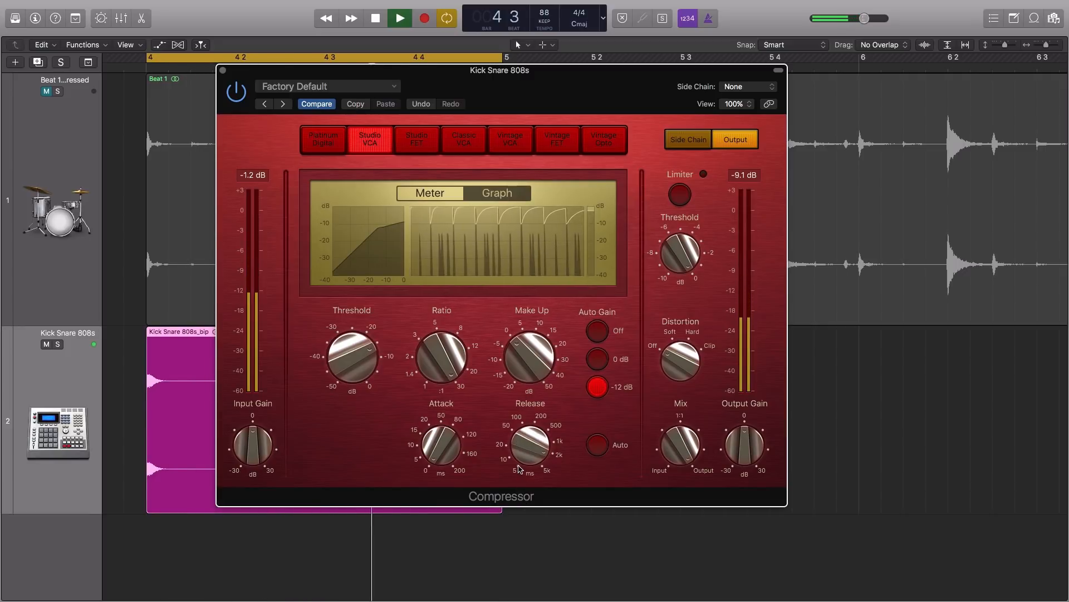
drag(518, 469, 530, 421)
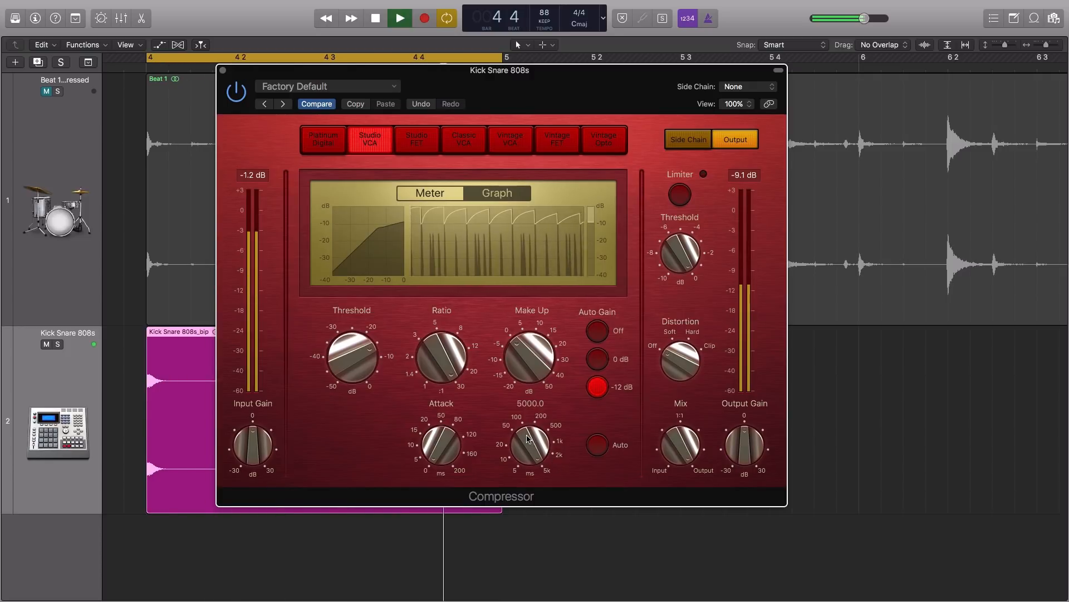
drag(528, 438, 532, 467)
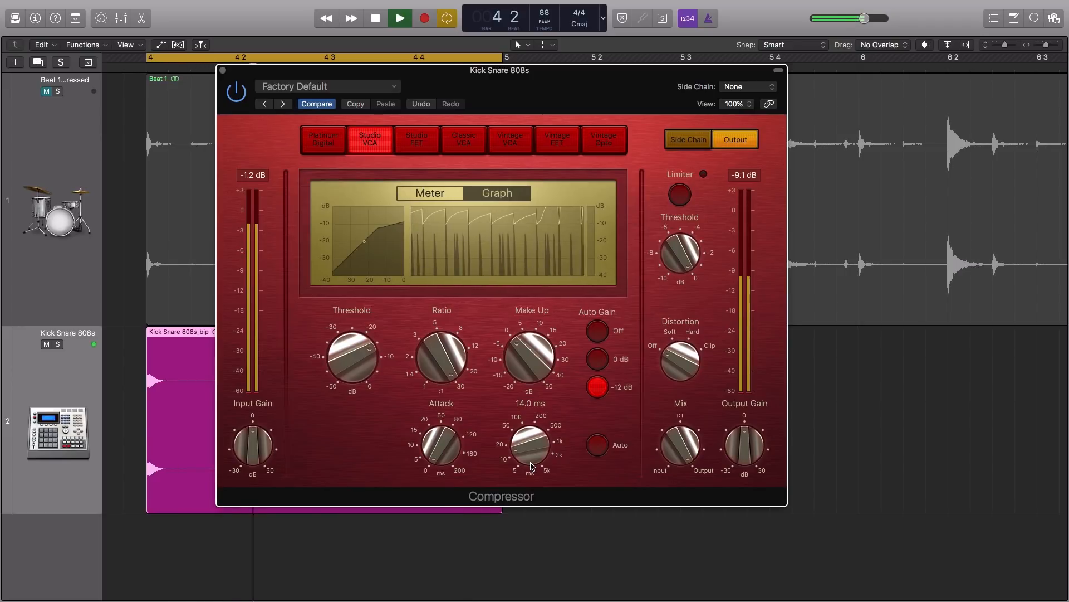
key(space)
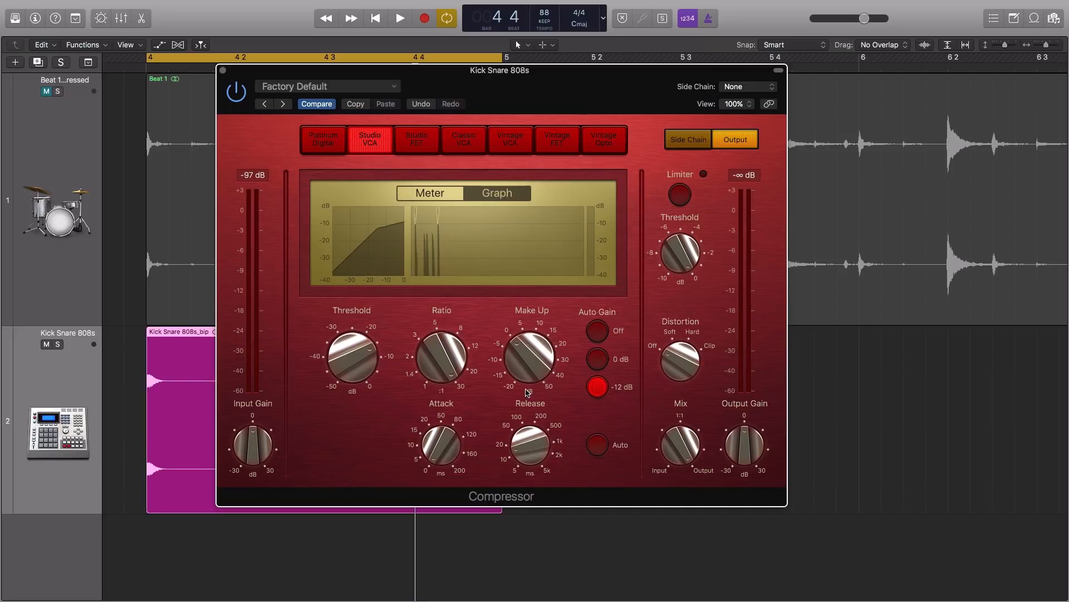
- Raise the release to 36.0 ms, readjust it and turn on Auto release
mouse_move(518, 458)
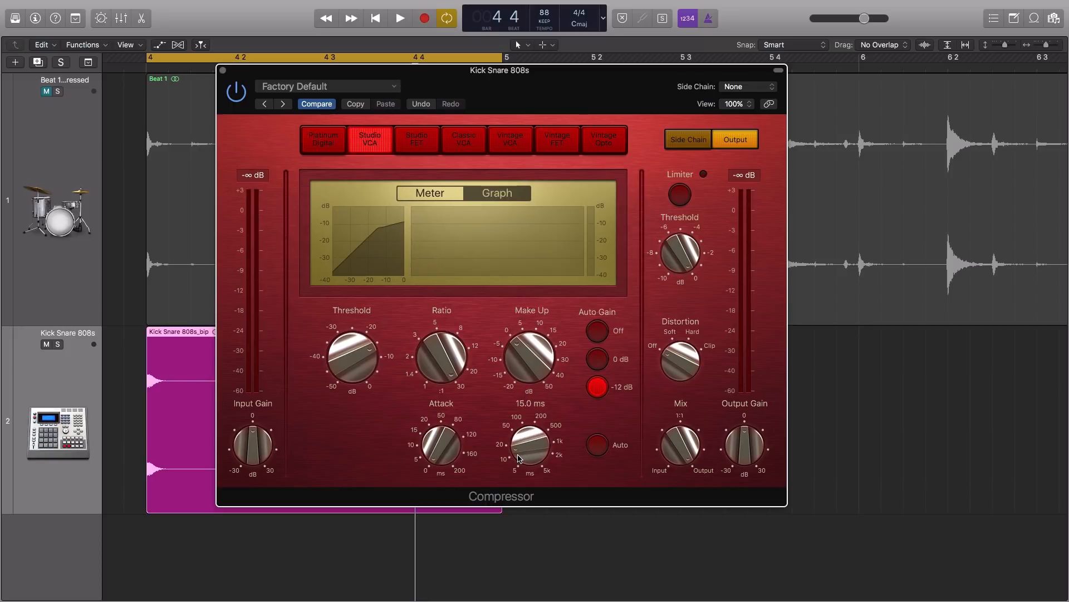
drag(518, 458, 518, 440)
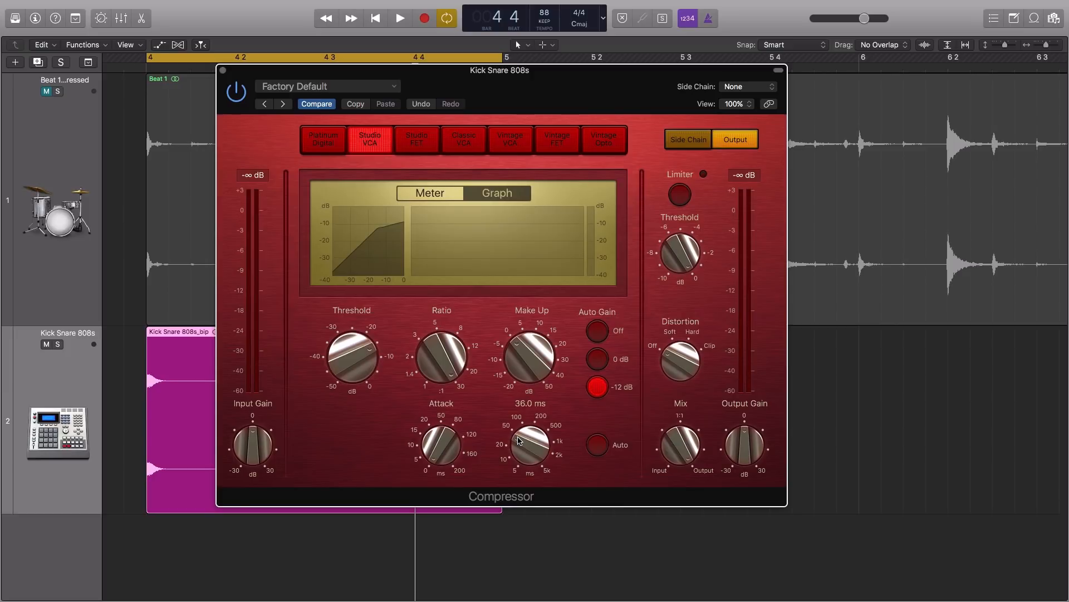
drag(518, 441, 539, 443)
click(600, 449)
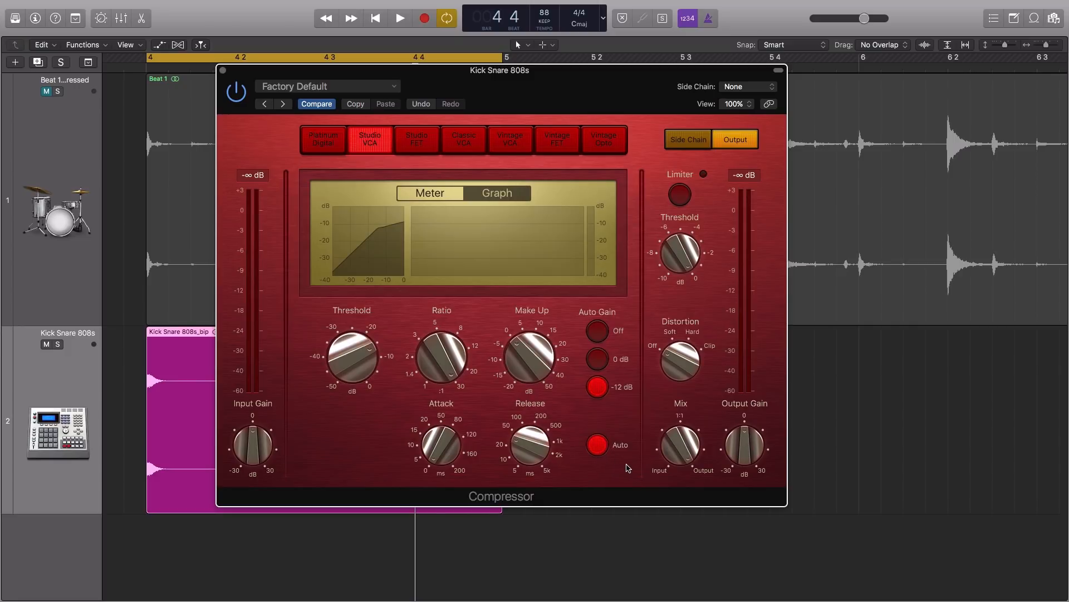
- Toggle Auto release off and on, raise the release time, and leave Auto release on
click(599, 455)
click(598, 455)
mouse_move(540, 450)
click(601, 454)
mouse_move(529, 449)
drag(529, 448, 550, 375)
click(597, 444)
mouse_move(547, 448)
- Sweep the release down through 110.0 ms to 10.0 ms and turn Auto release off
scroll(533, 445, down, 10)
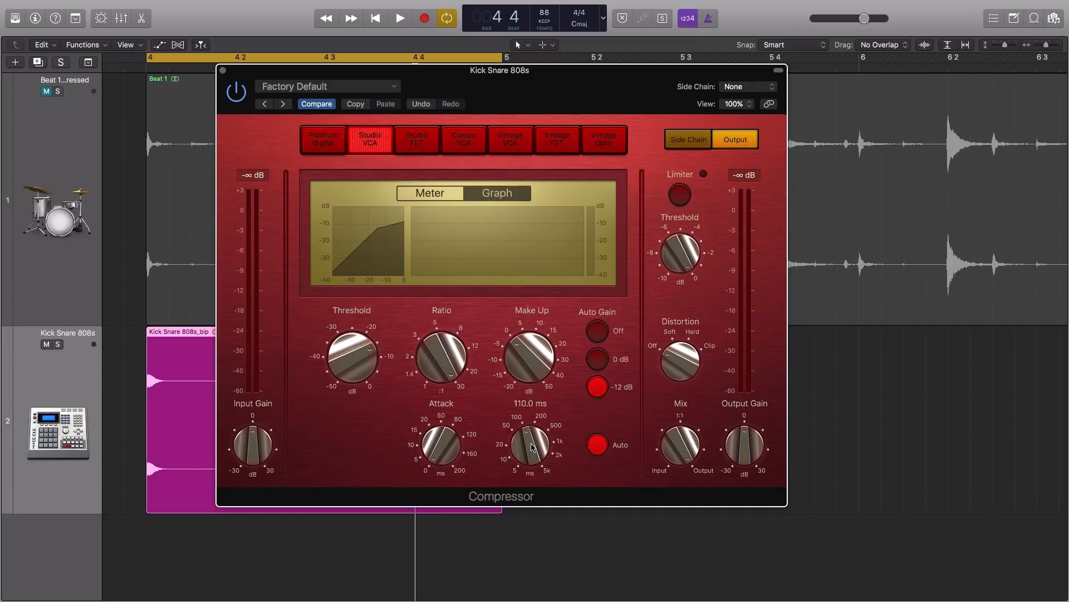
scroll(529, 450, down, 8)
scroll(524, 451, down, 3)
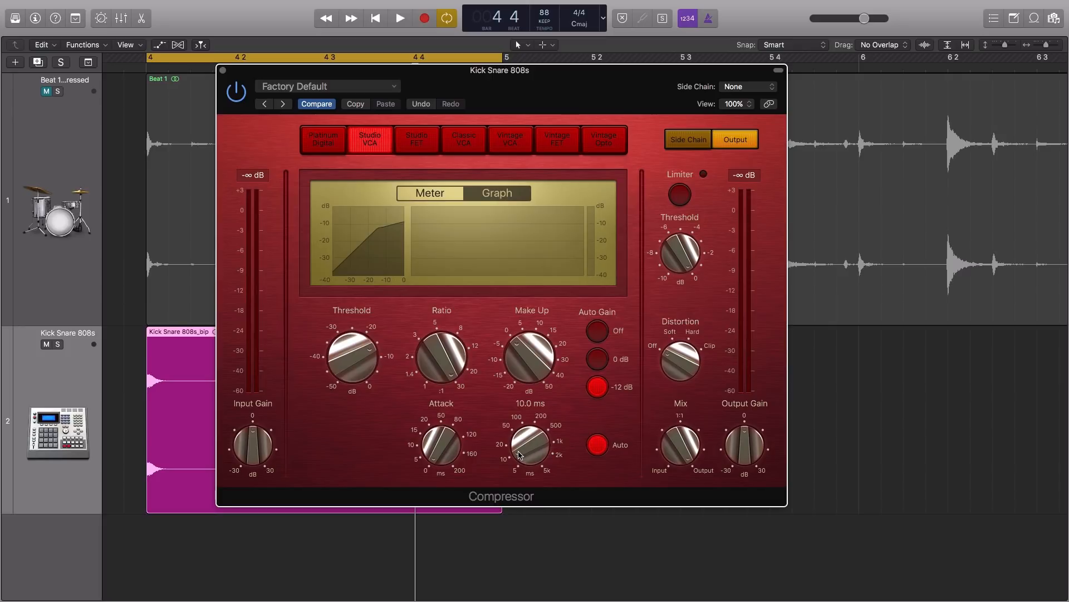
click(595, 449)
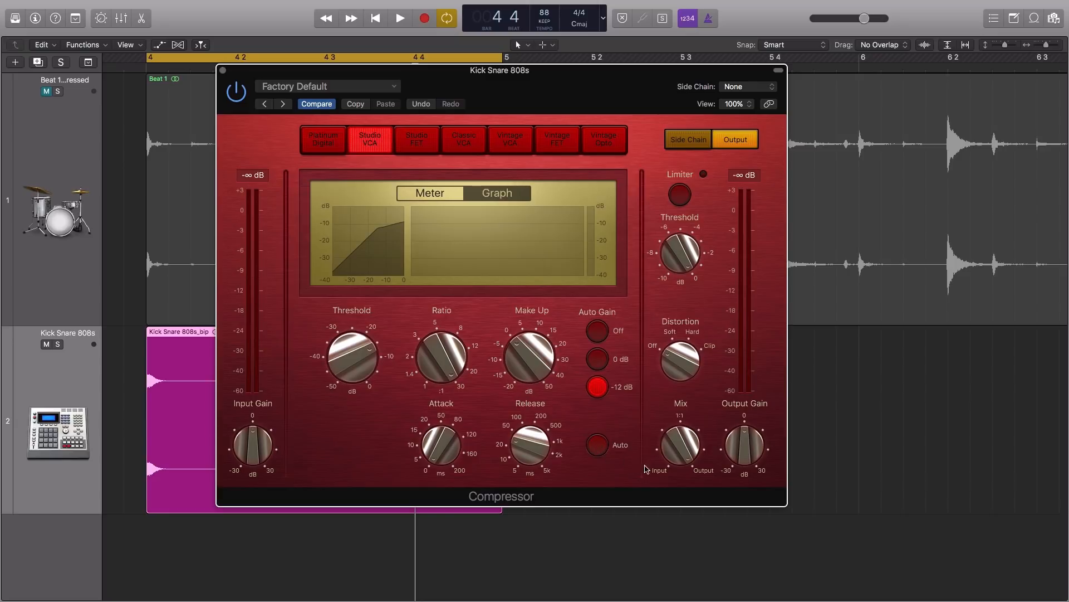
- Try the Mix at 50.0 %, 11.5 % and 67.5 %, and return it fully to Output
mouse_move(678, 445)
drag(676, 440, 686, 398)
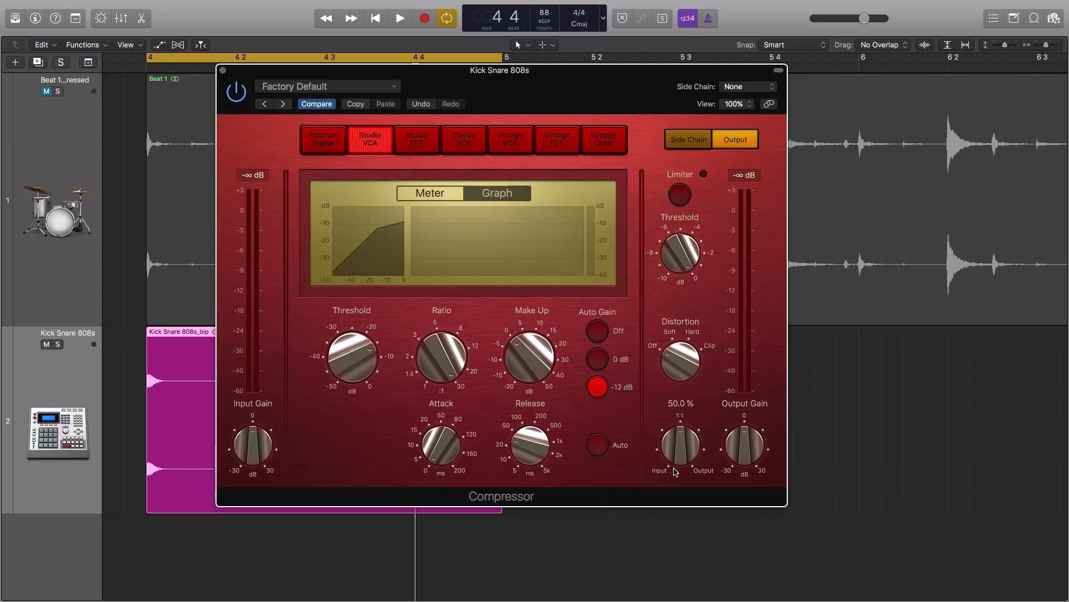
drag(685, 427, 670, 492)
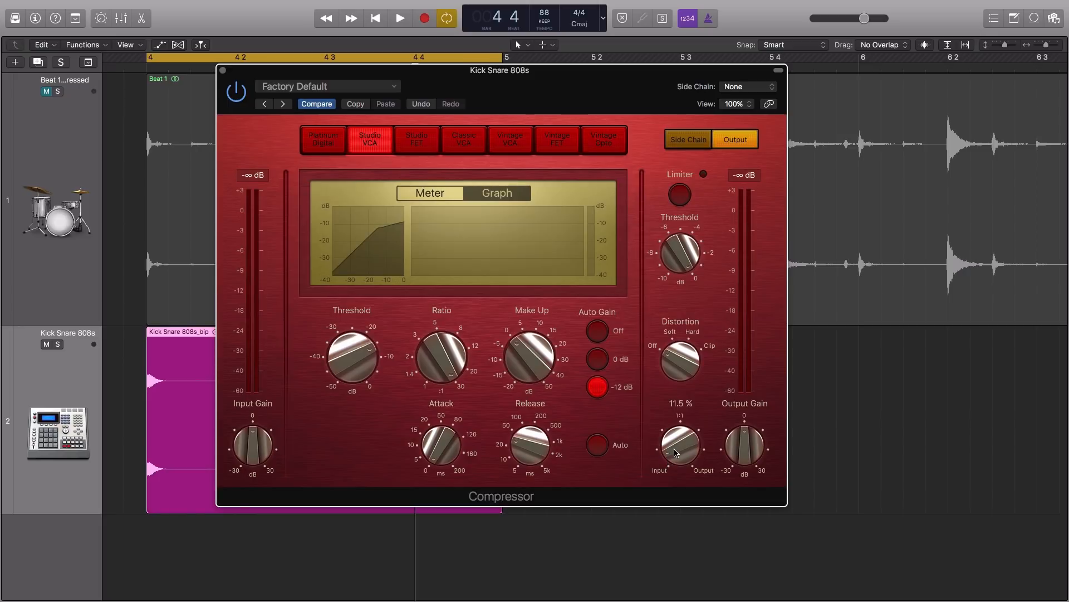
drag(676, 452, 700, 375)
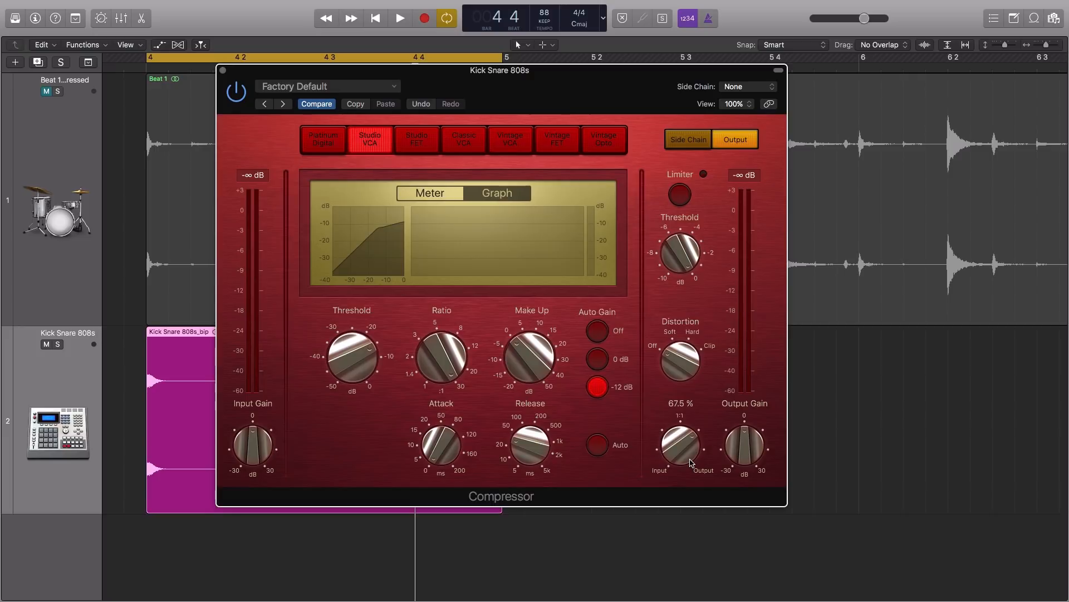
drag(683, 463, 690, 390)
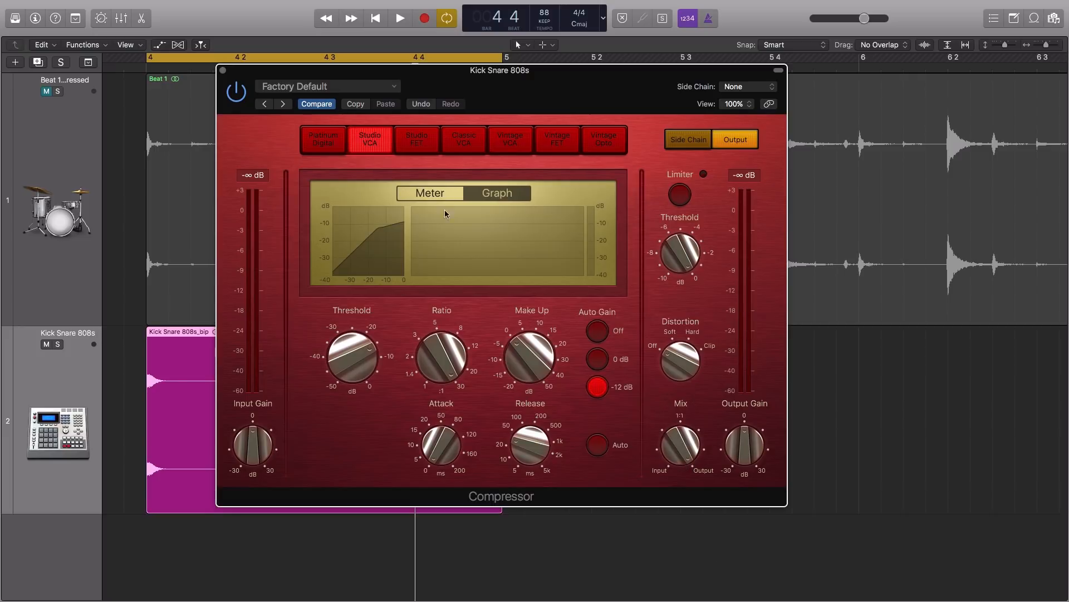
- Switch the compressor model through Studio FET and Classic VCA to Vintage VCA
click(432, 142)
click(452, 144)
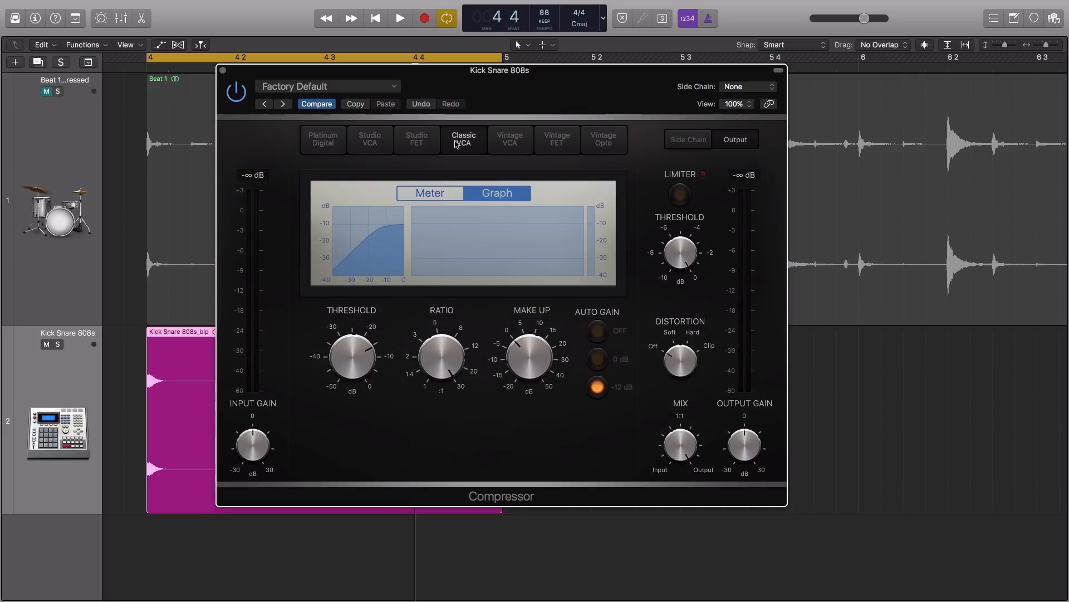
click(501, 142)
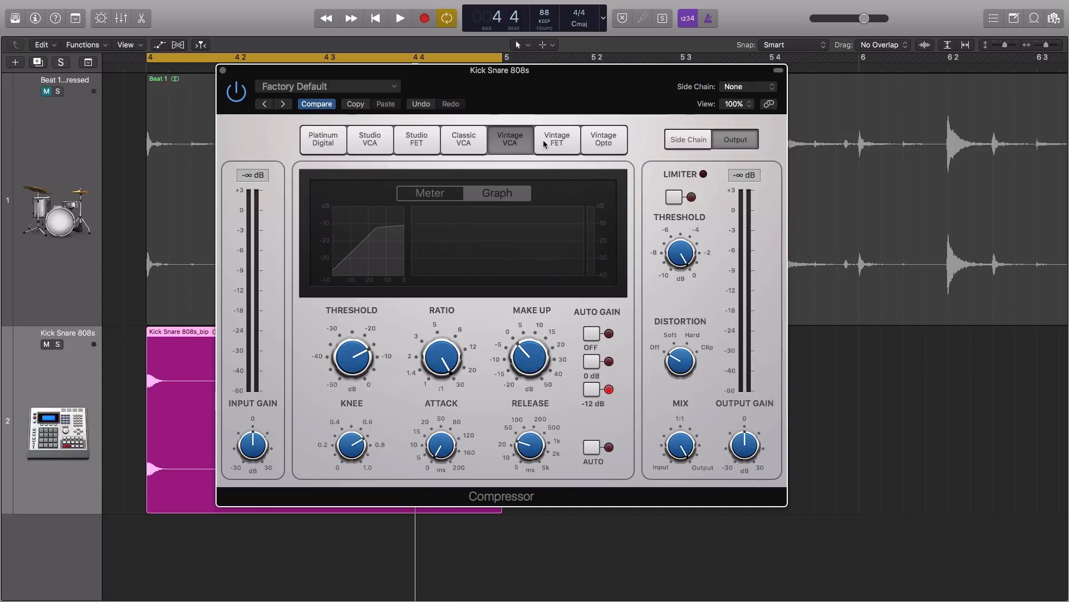
- Turn the Vintage VCA's knee up and bring it down to its minimum
drag(357, 449, 370, 423)
drag(353, 457, 354, 508)
mouse_move(360, 388)
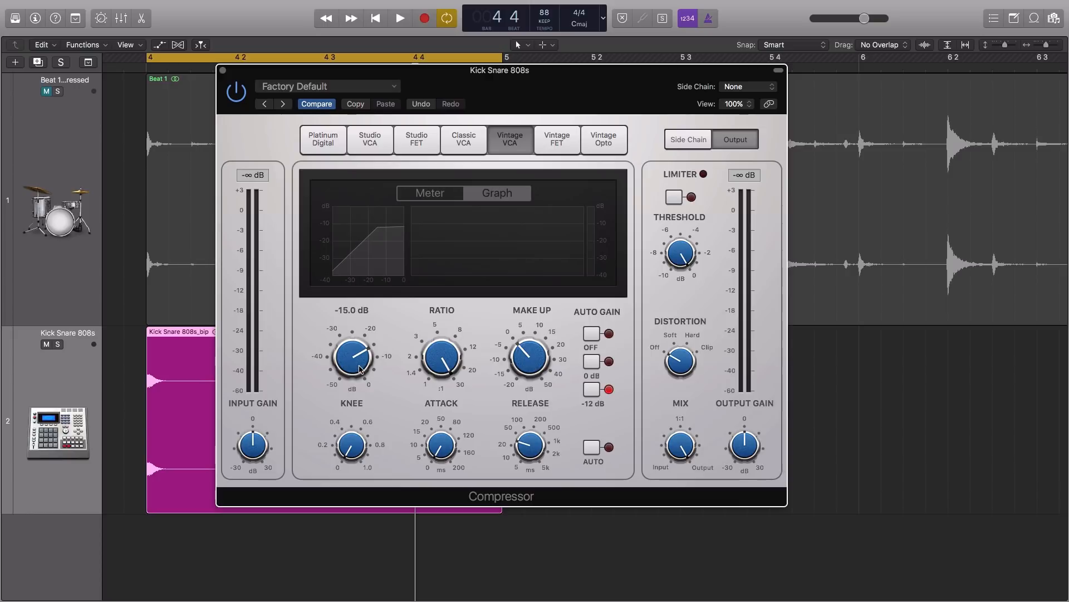
- Try the Vintage VCA's knee at 1.0, raise the release slightly, and return the knee to 0.0
drag(359, 449, 373, 323)
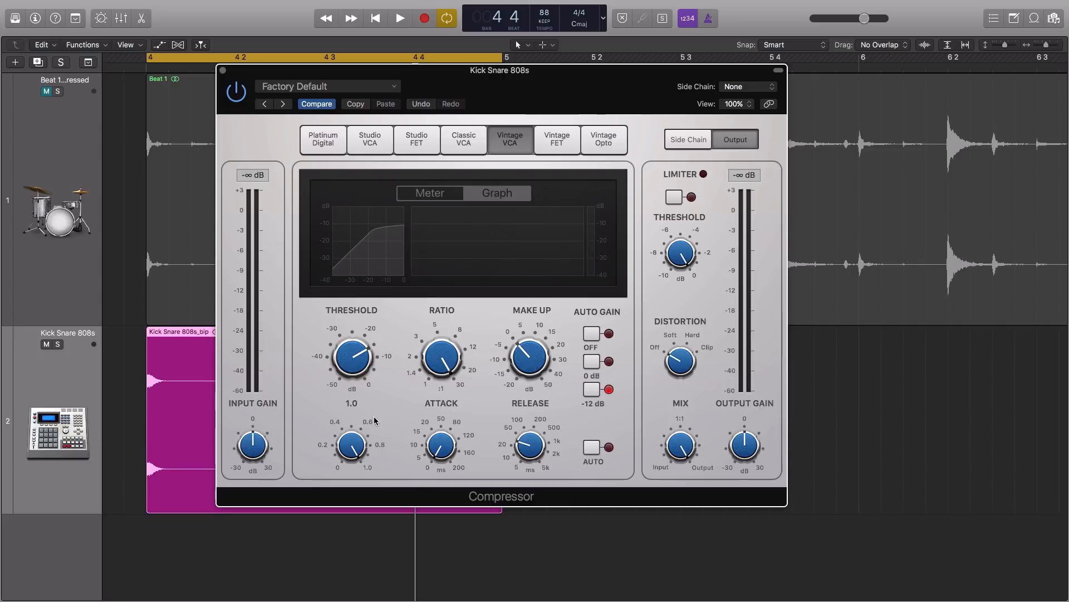
mouse_move(357, 352)
mouse_move(525, 455)
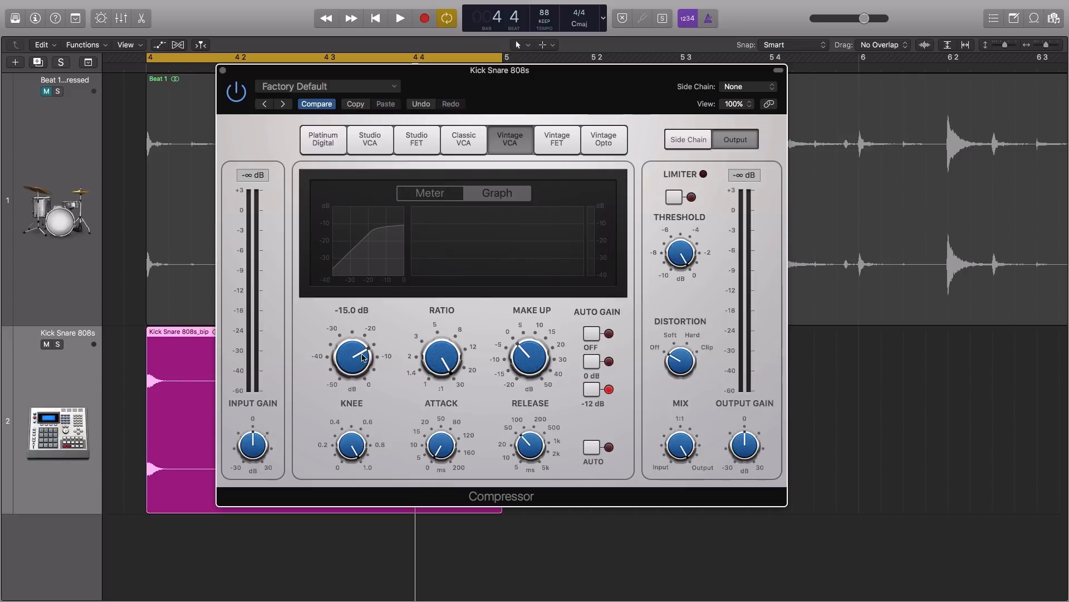
drag(352, 448, 353, 461)
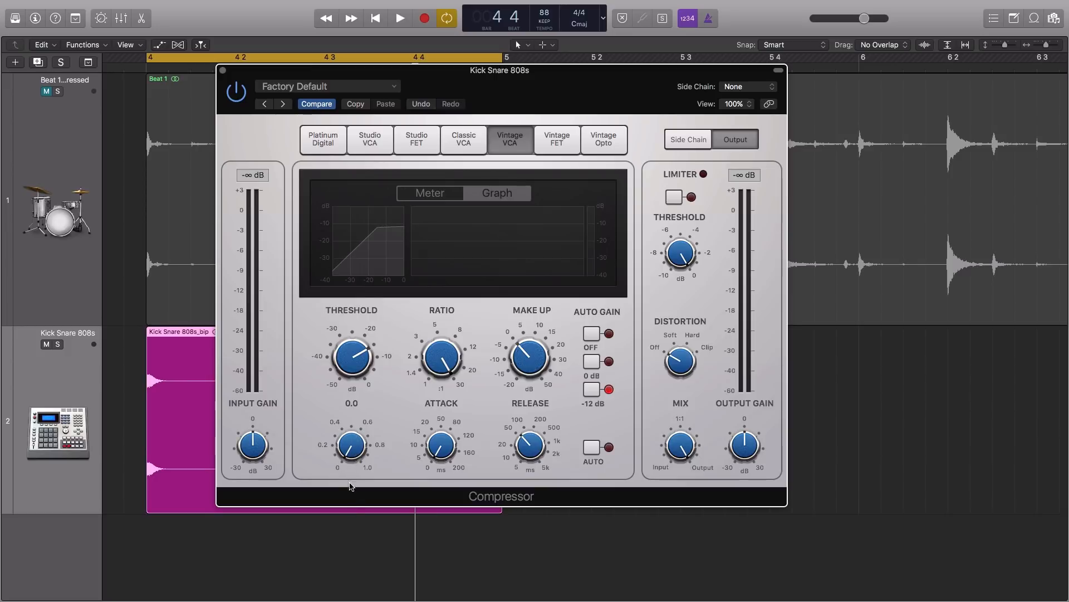
- Play the loop and audition the knee at 1.0, 0.5 and 1.0 again
key(space)
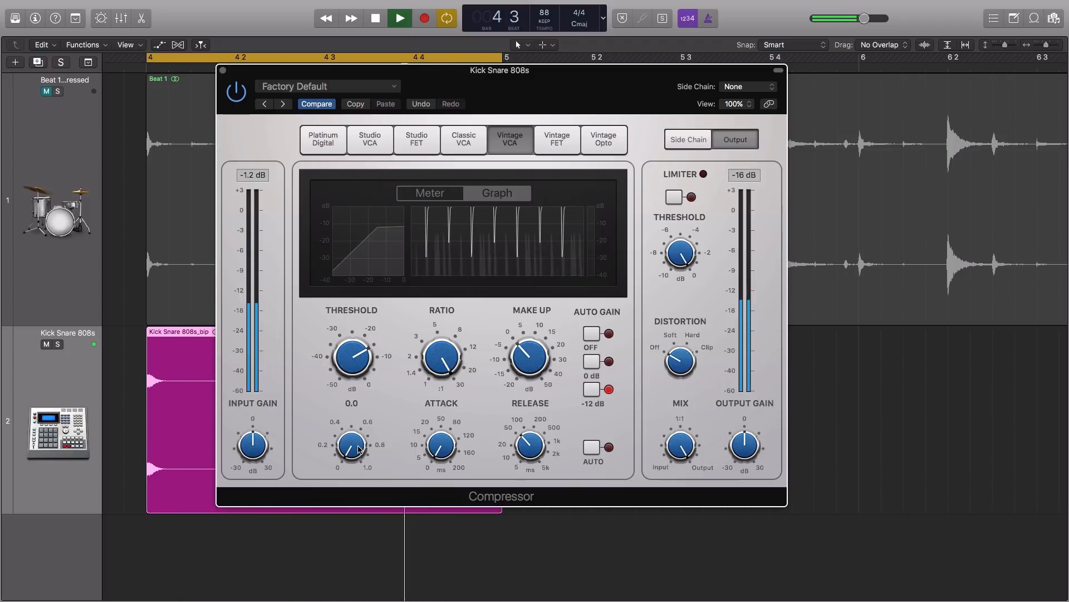
drag(359, 449, 377, 373)
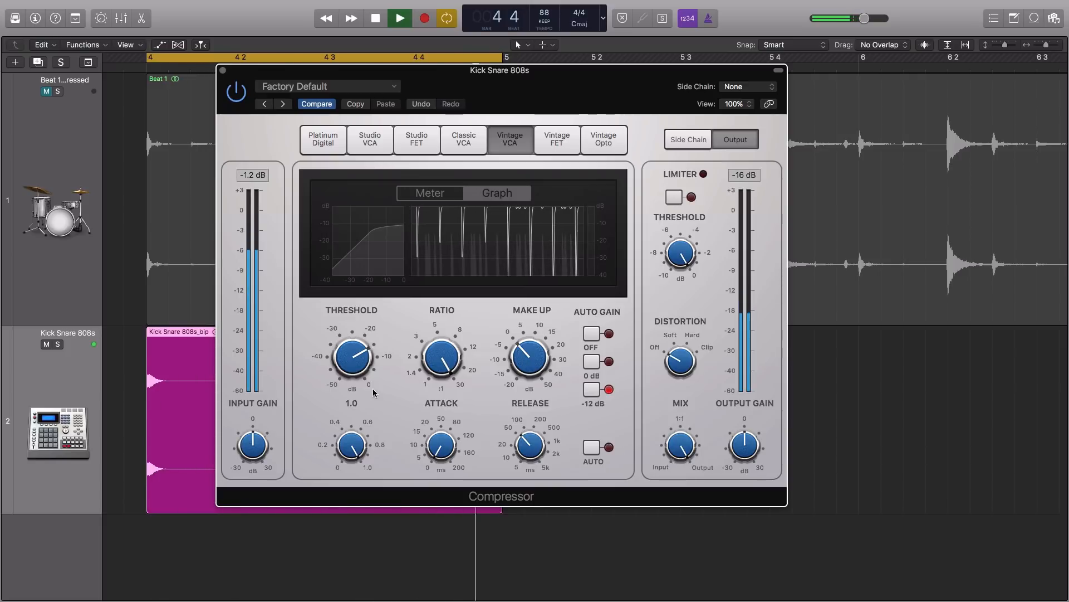
mouse_move(372, 386)
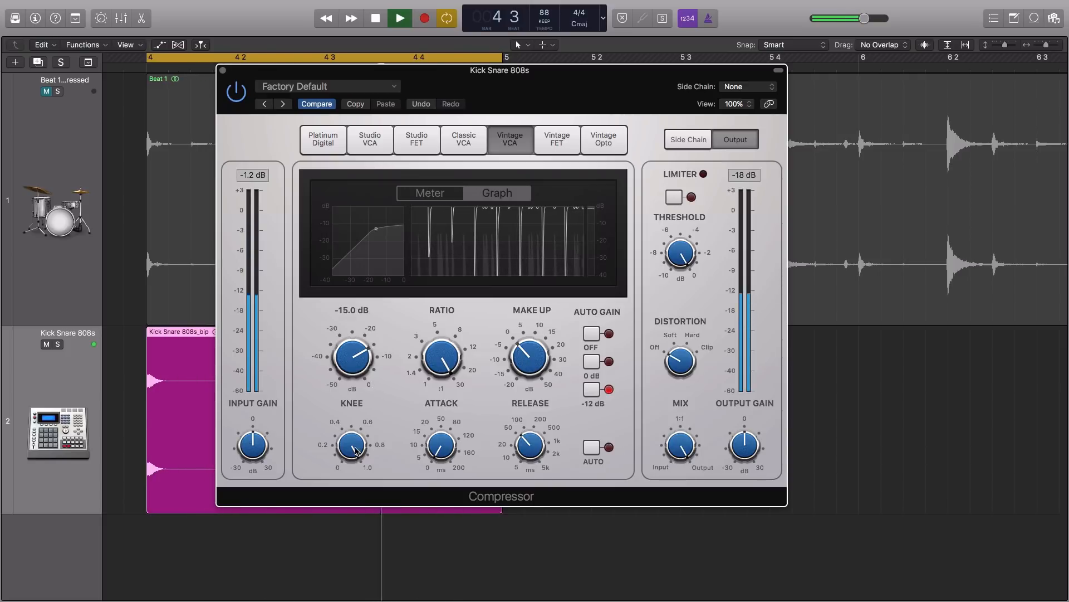
drag(359, 446, 359, 467)
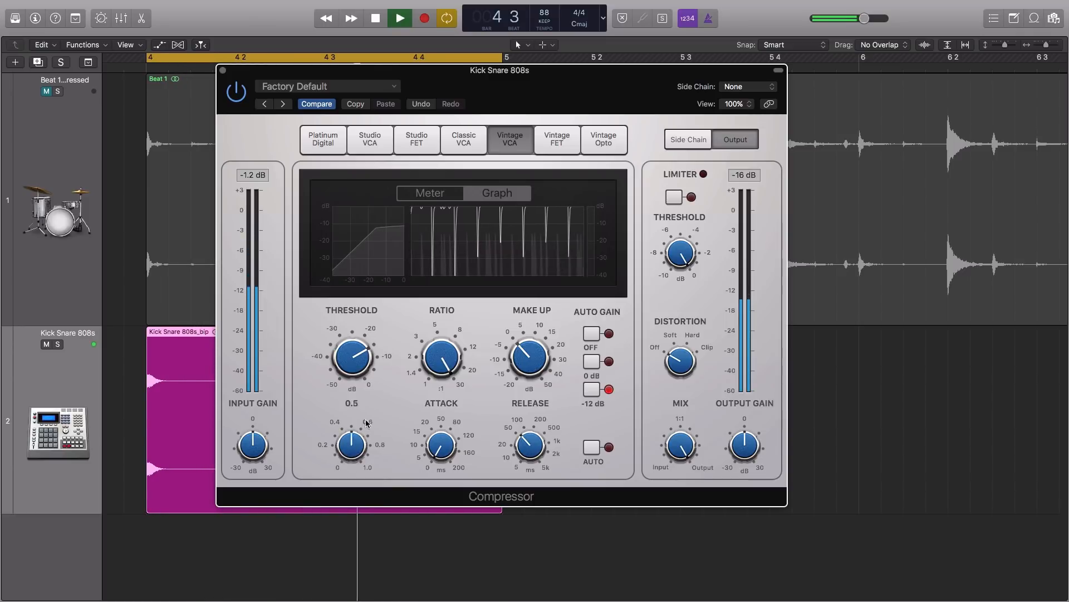
click(370, 465)
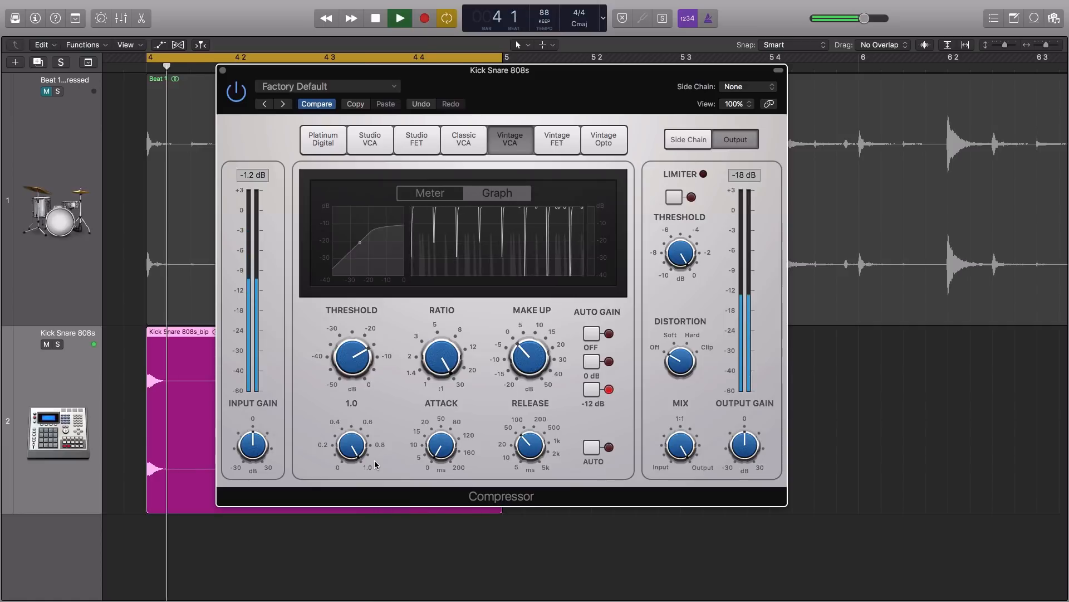
- Stop playback and lower the knee through 0.7 to about 0.4
key(space)
drag(357, 453, 355, 463)
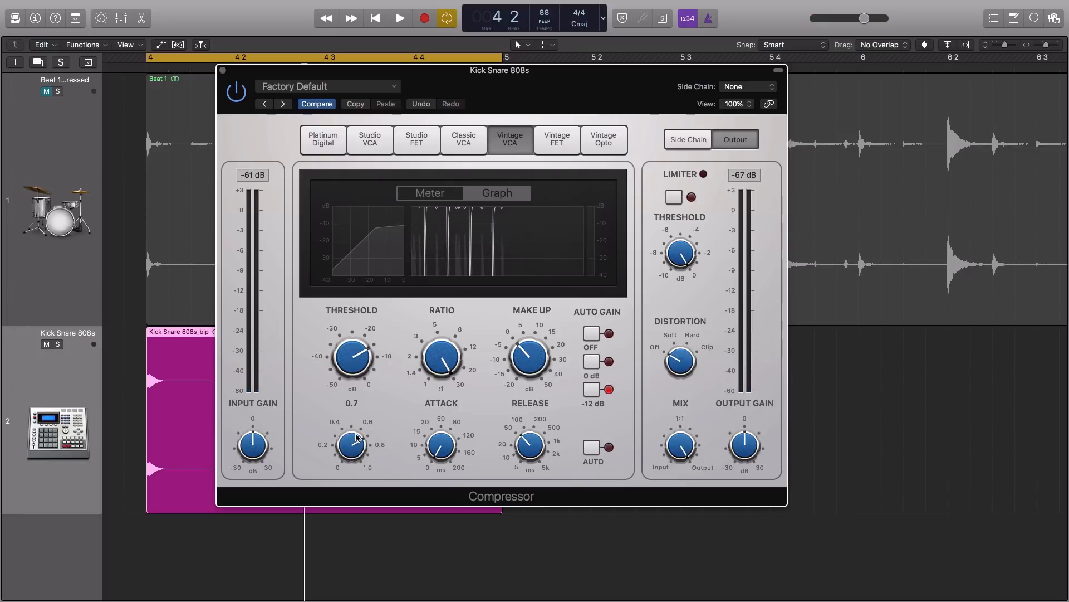
drag(354, 451, 355, 455)
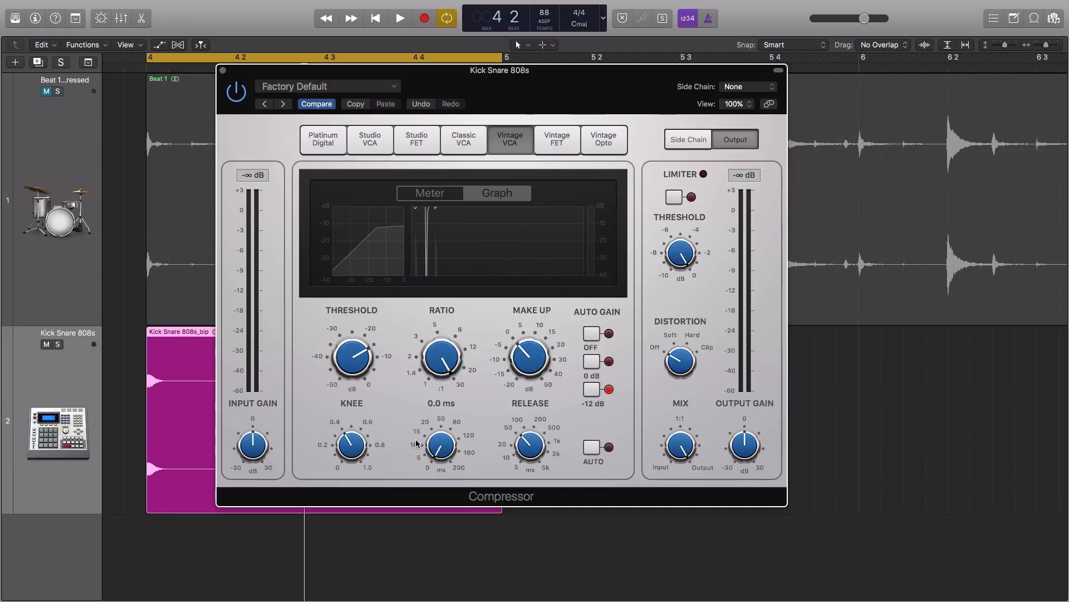
- Show the side chain settings, switch the compressor model to Studio VCA and set the filter mode to HP
click(694, 146)
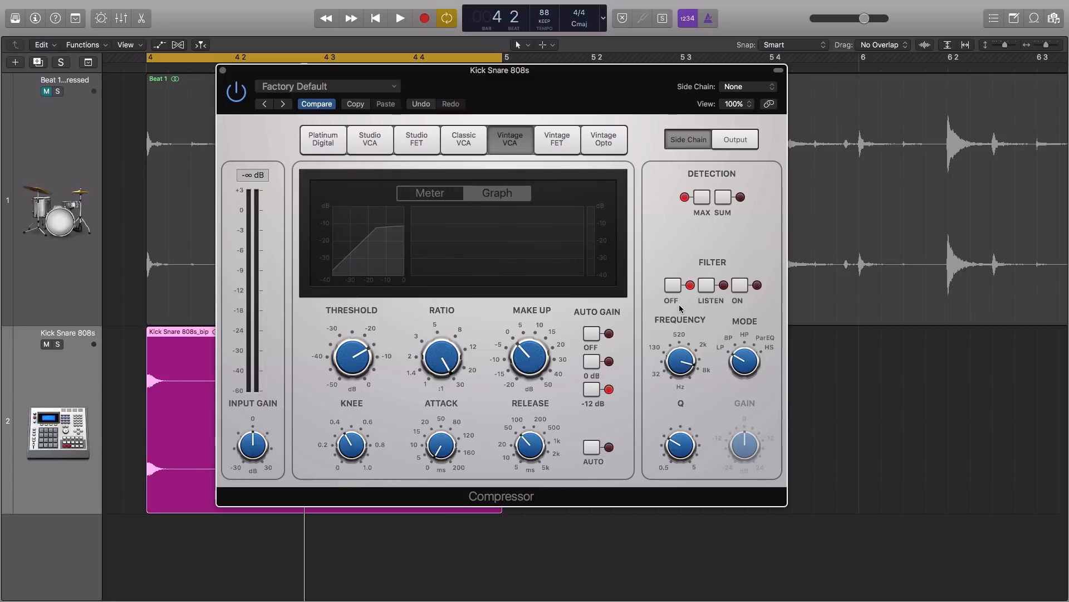
click(364, 139)
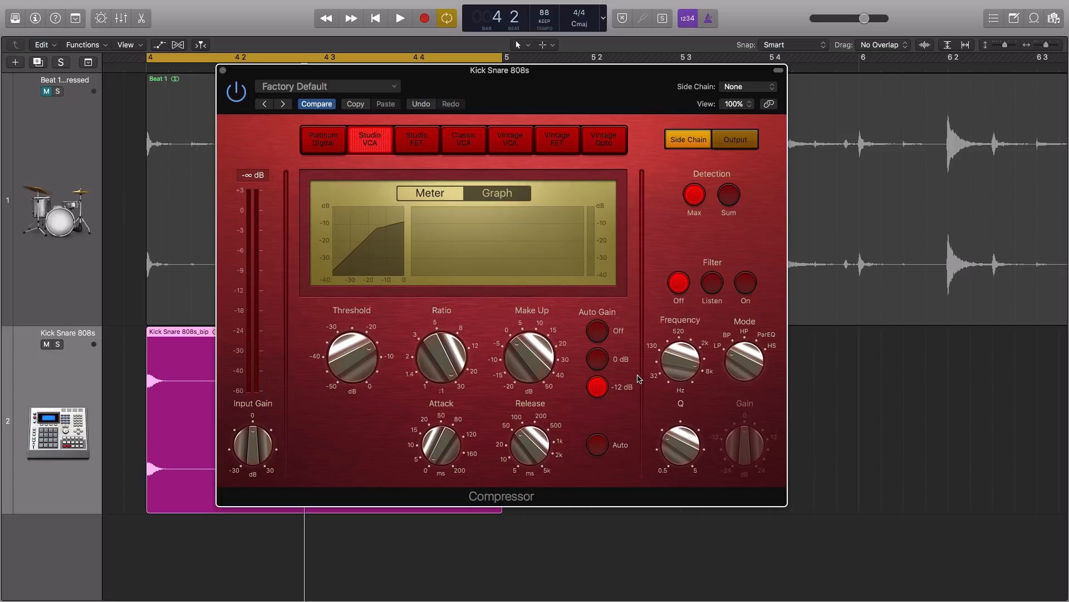
mouse_move(677, 376)
drag(754, 366, 751, 338)
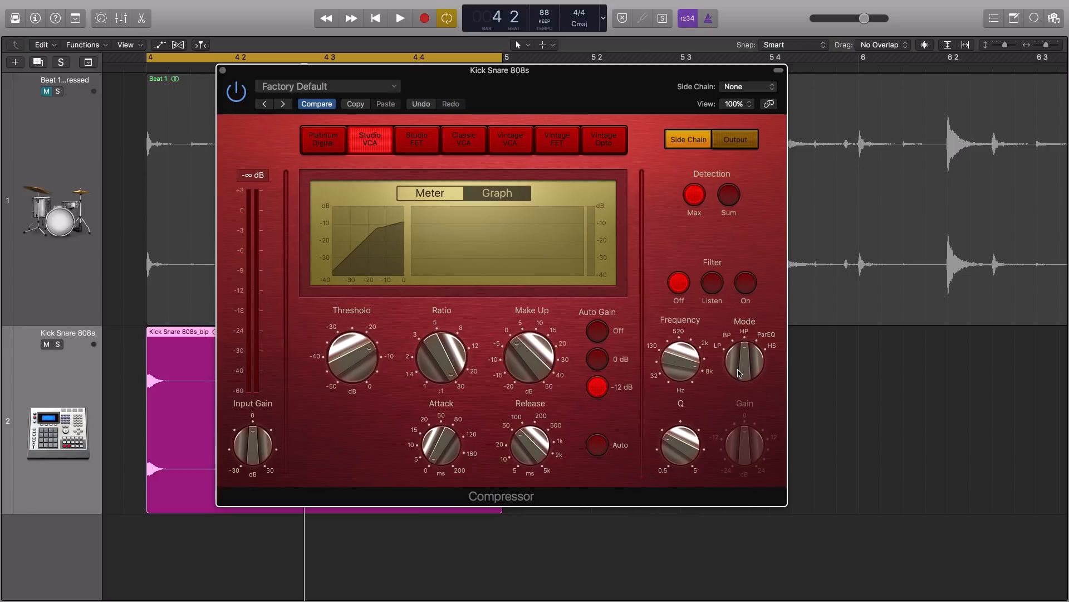
- Set the side chain filter to Listen and lower its frequency to 554.37 Hz during playback
click(714, 285)
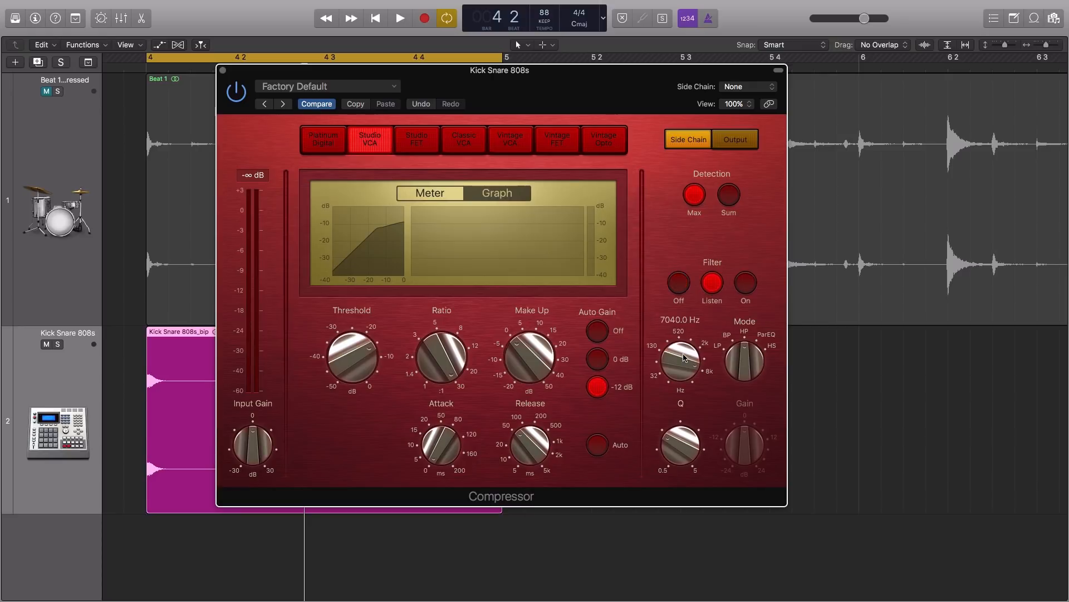
key(space)
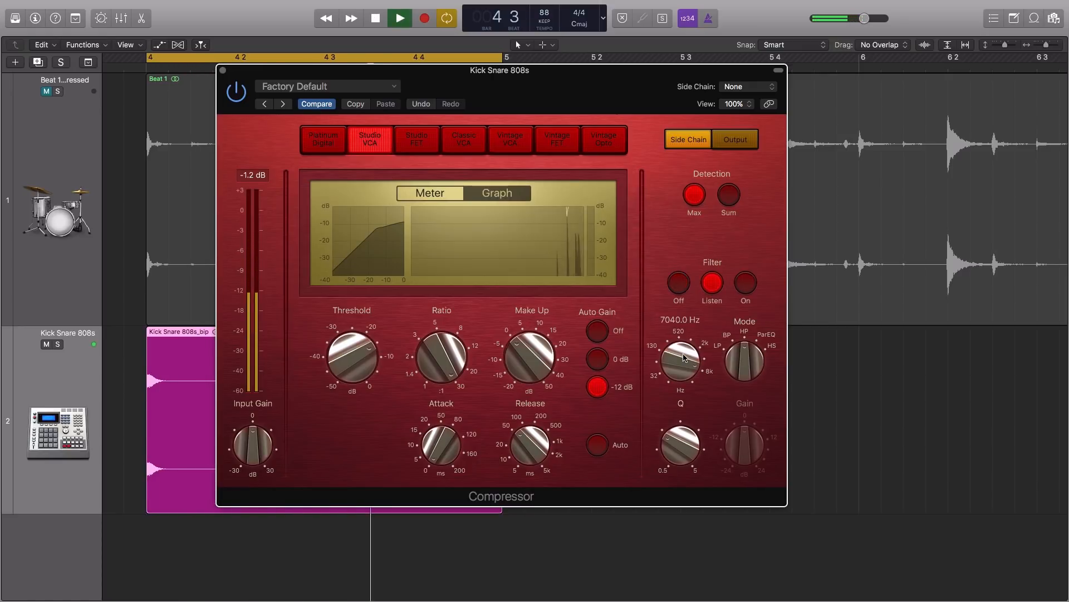
mouse_move(684, 357)
mouse_down()
mouse_move(685, 379)
mouse_move(679, 348)
mouse_up()
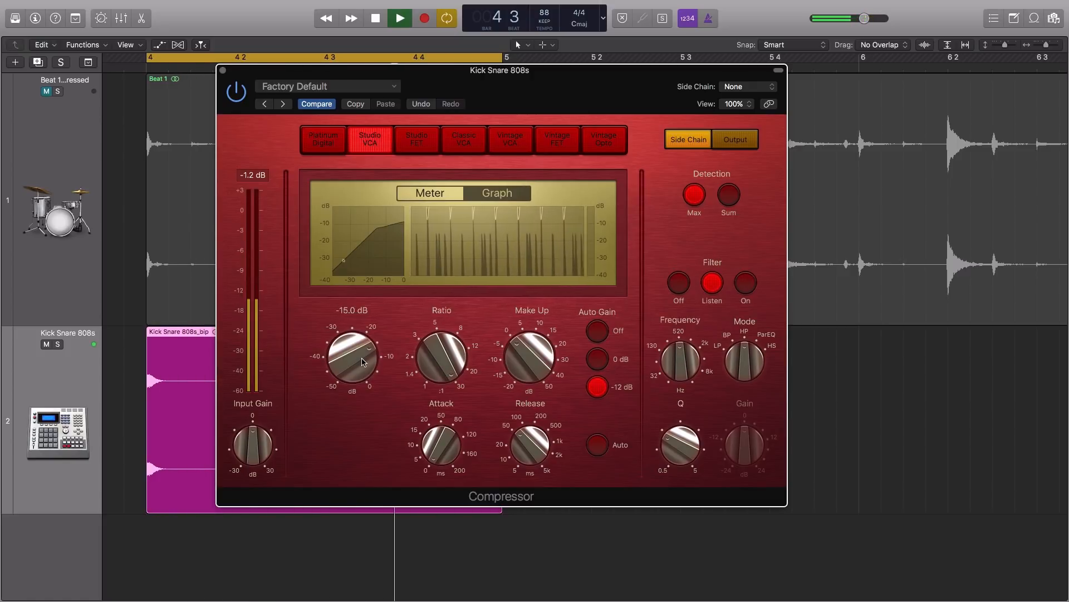
- Lower the threshold to -26.0 dB and switch the side chain filter to On
drag(363, 362, 352, 392)
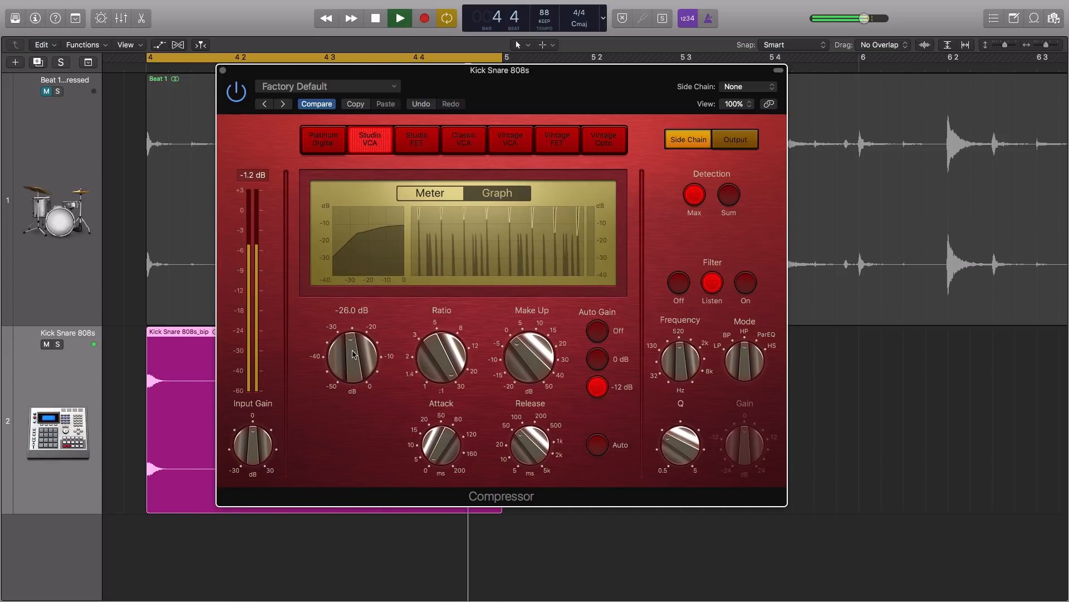
mouse_move(353, 355)
mouse_down()
mouse_move(350, 364)
mouse_move(350, 350)
mouse_up()
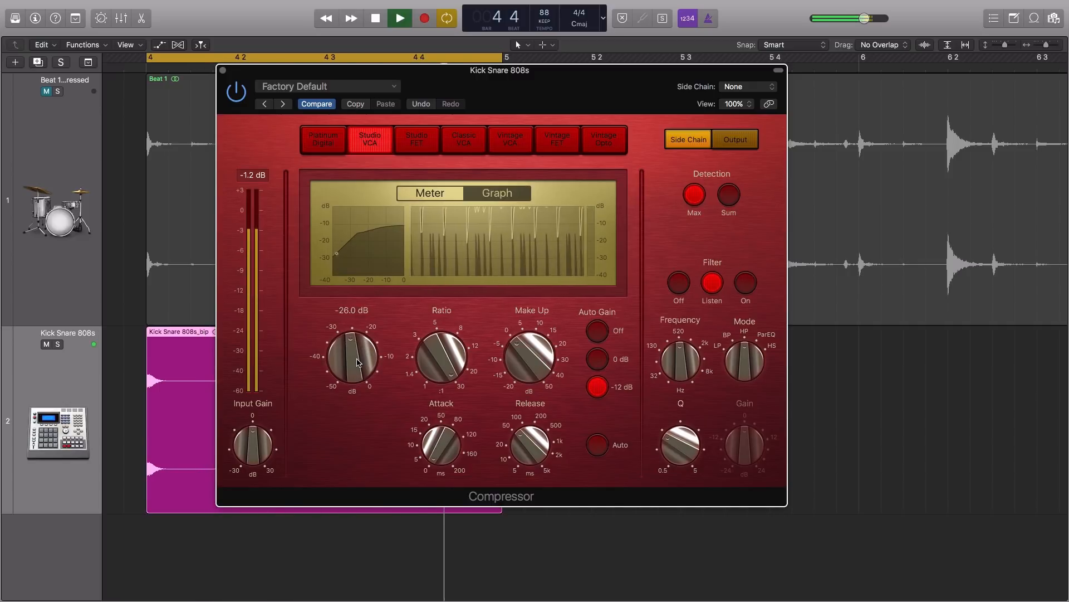
click(745, 287)
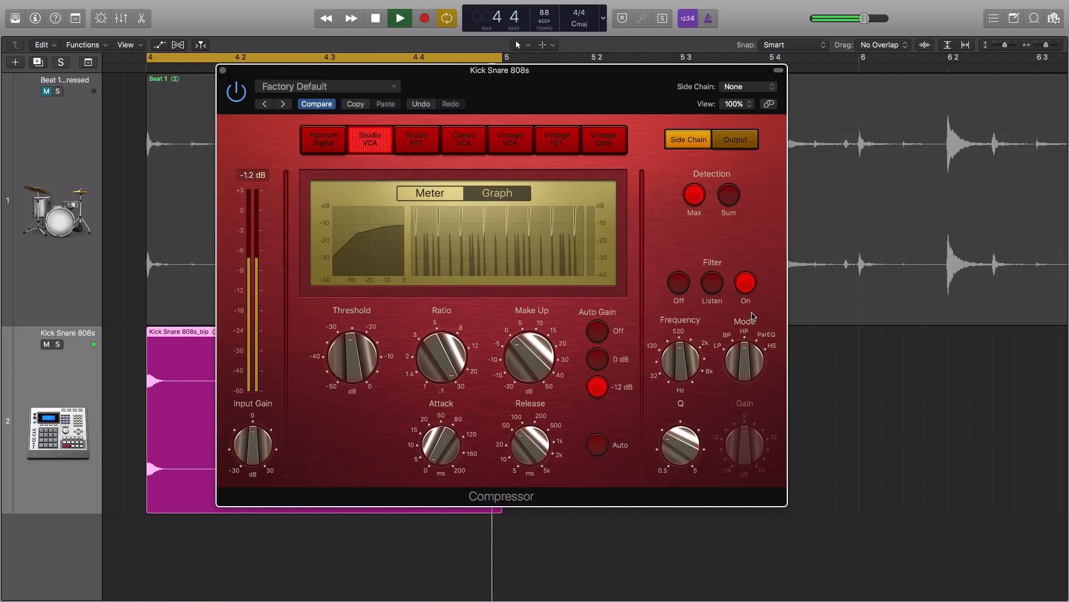
- Compare the sound with the side chain filter Off and back On, and stop playback
click(678, 283)
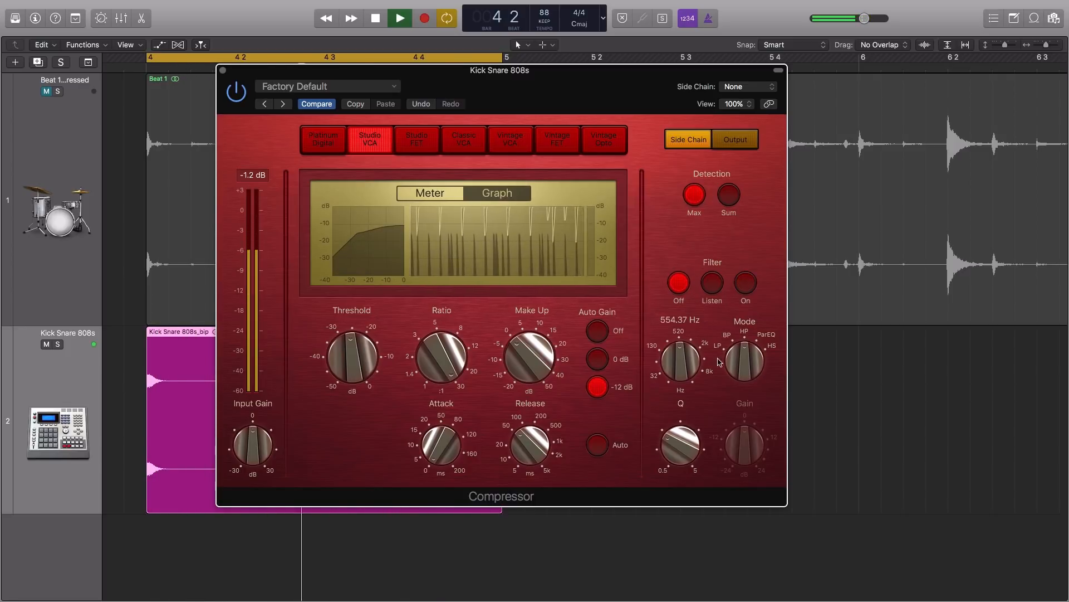
click(747, 286)
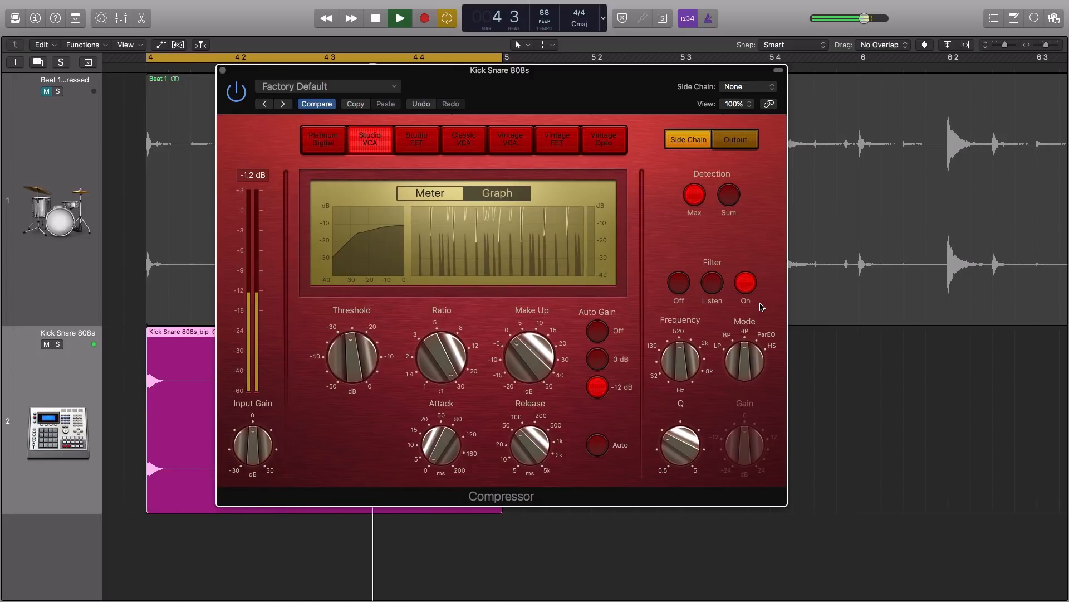
key(space)
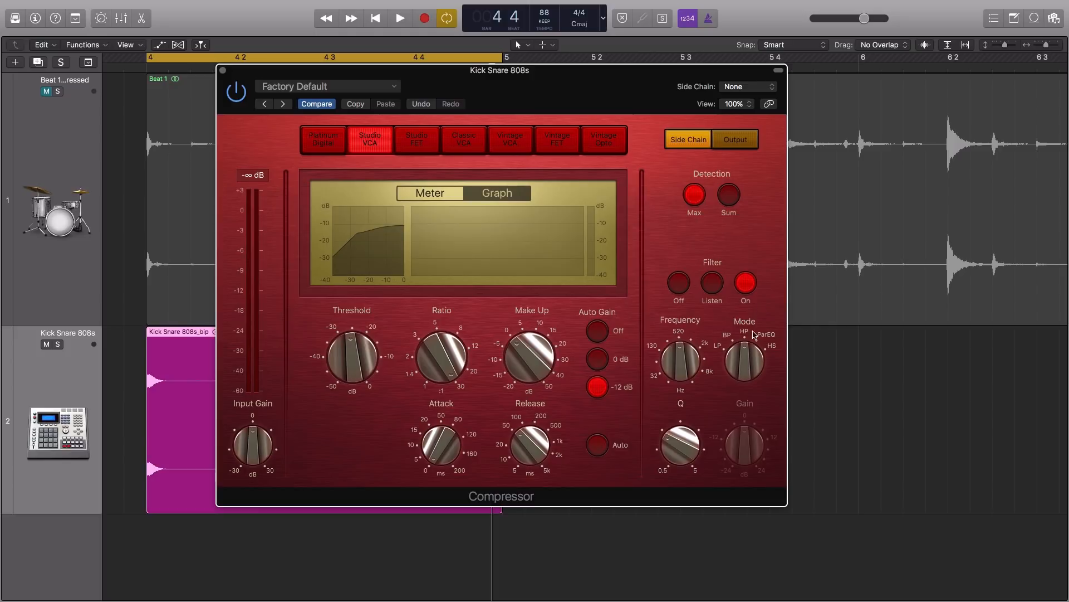
- Try the side chain filter's Mode and Q controls, and show the compressor's output settings
mouse_move(742, 367)
mouse_down()
mouse_move(758, 326)
mouse_move(749, 365)
mouse_move(748, 353)
mouse_up()
drag(688, 444, 685, 437)
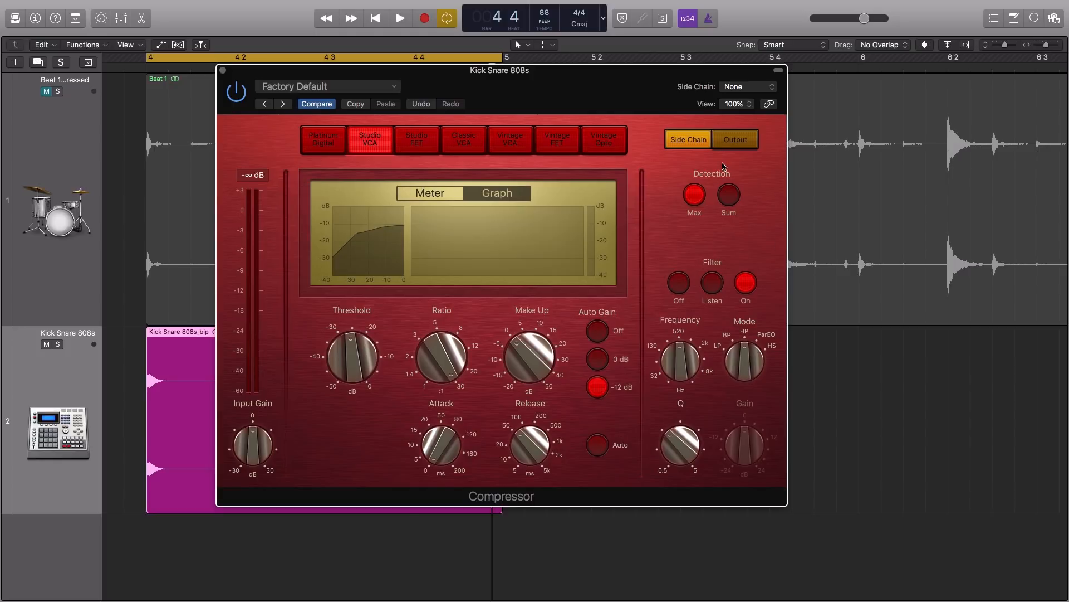
click(732, 144)
mouse_move(718, 266)
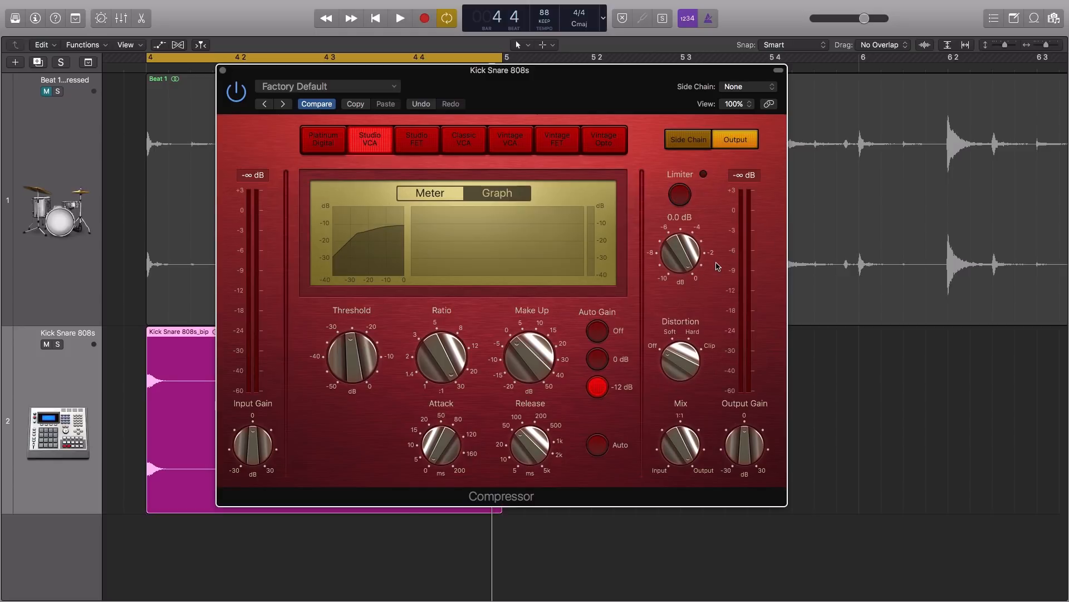